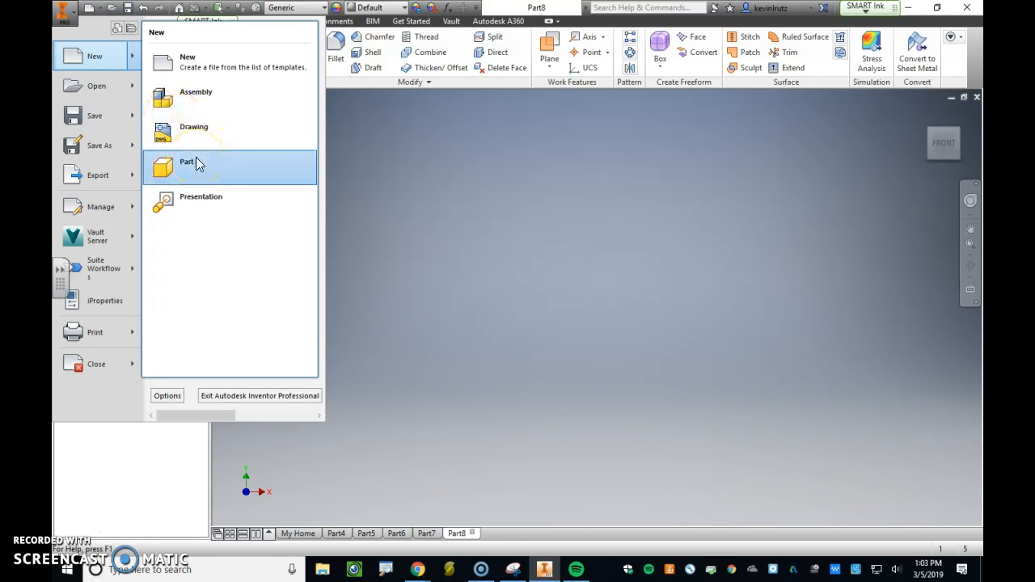
Step: Create a new part file from the metric Standard (DIN).ipt template
{"action": "left_click", "coordinate": [208, 71]}
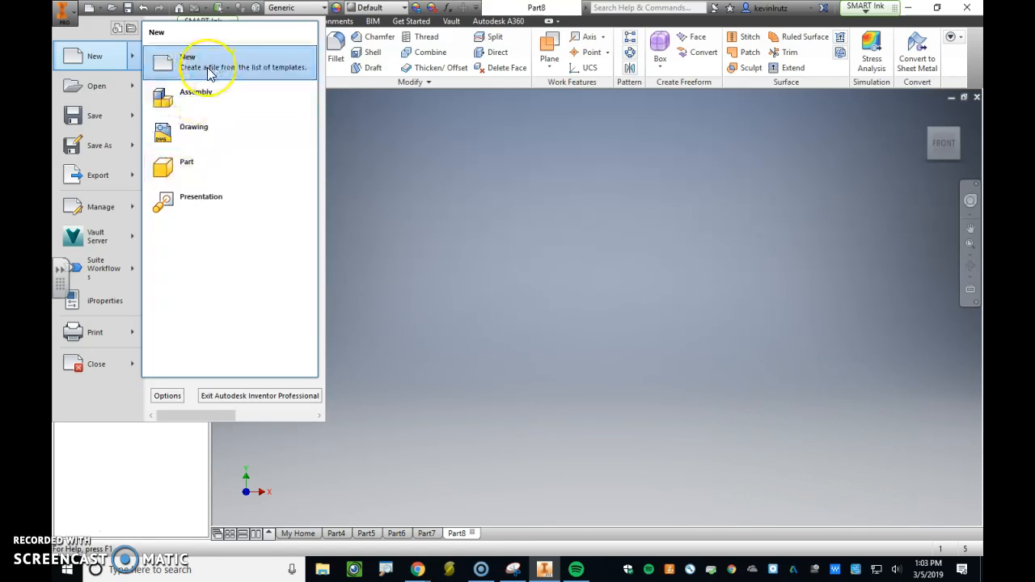
{"action": "left_click", "coordinate": [210, 73]}
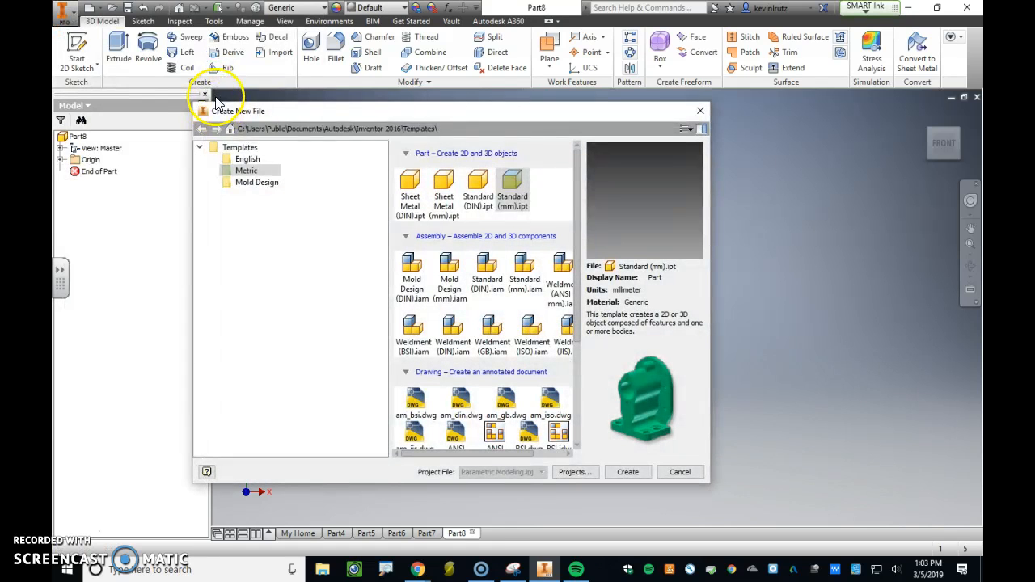
{"action": "left_click", "coordinate": [510, 194]}
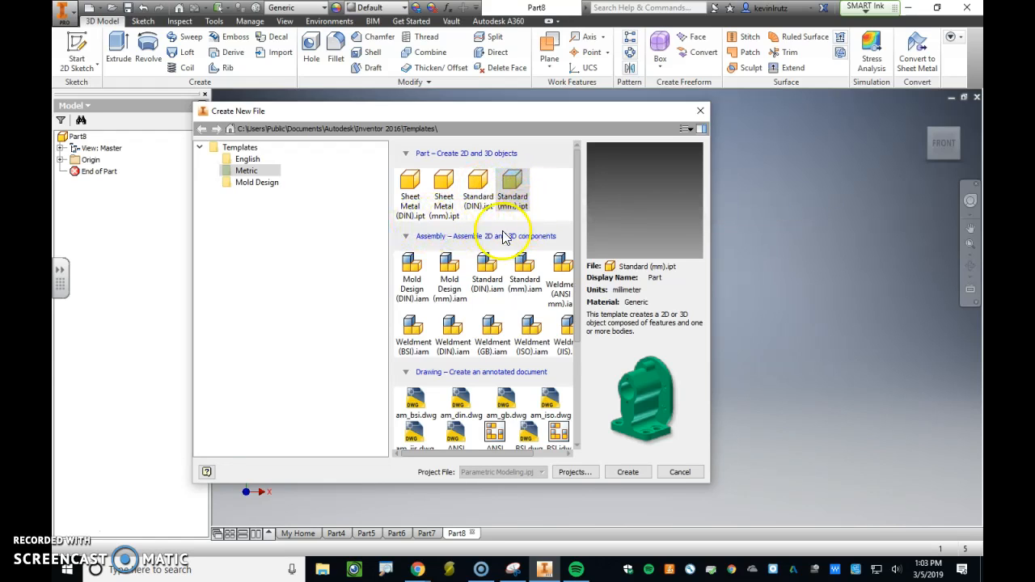
{"action": "scroll", "coordinate": [497, 234], "scroll_direction": "down", "scroll_amount": 1}
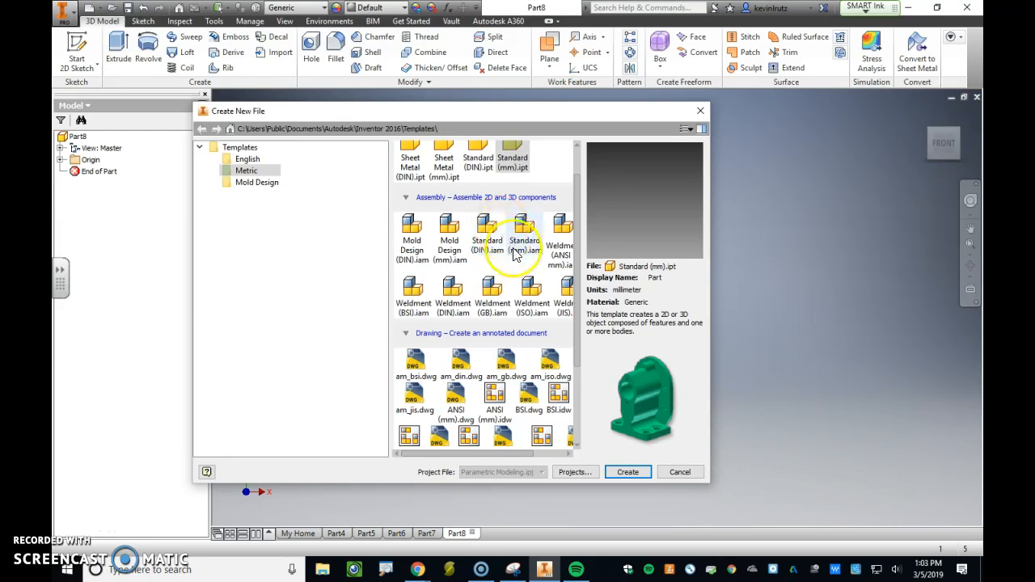
{"action": "scroll", "coordinate": [495, 233], "scroll_direction": "up", "scroll_amount": 1}
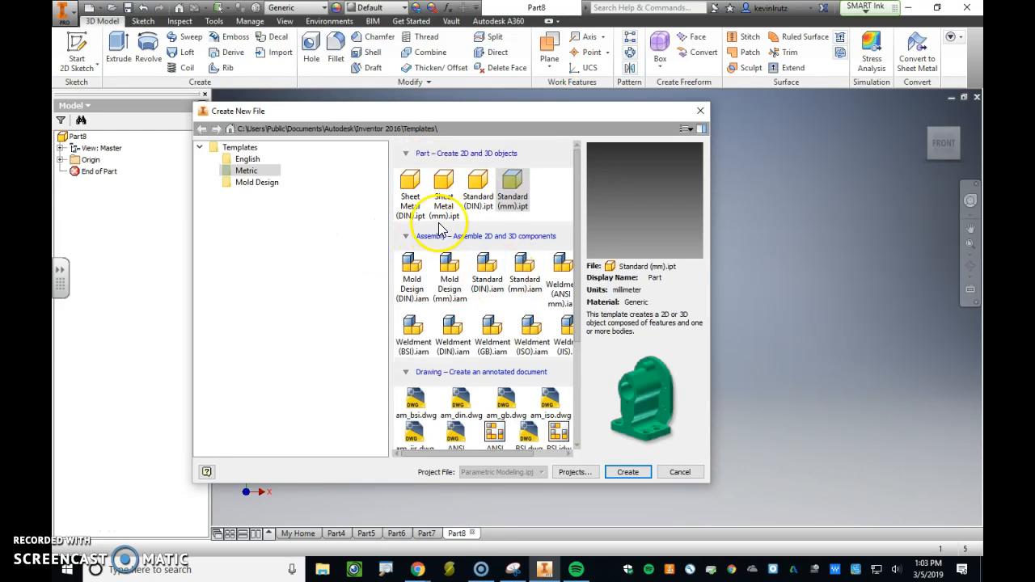
{"action": "left_click", "coordinate": [478, 198]}
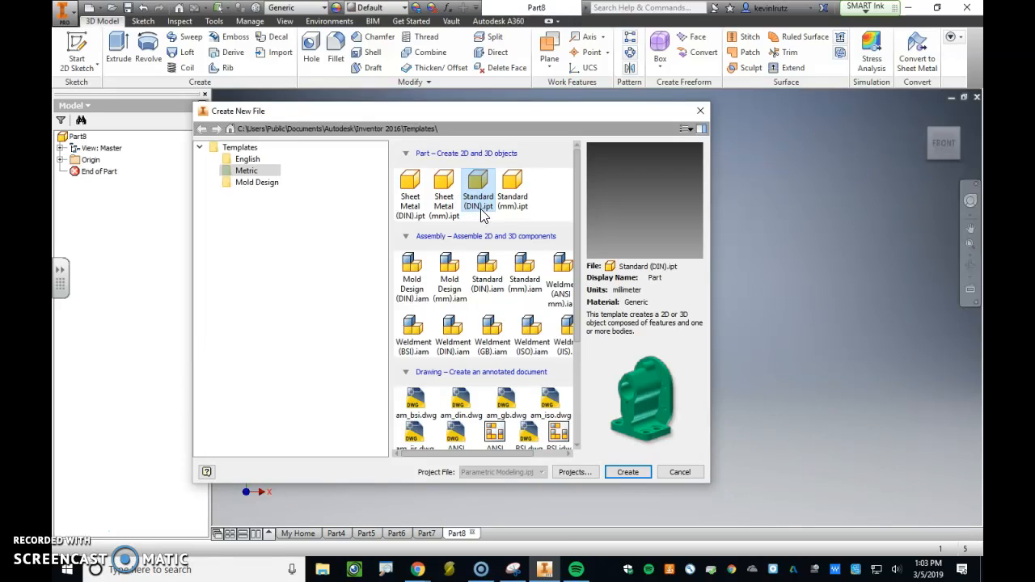
{"action": "double_click", "coordinate": [479, 211]}
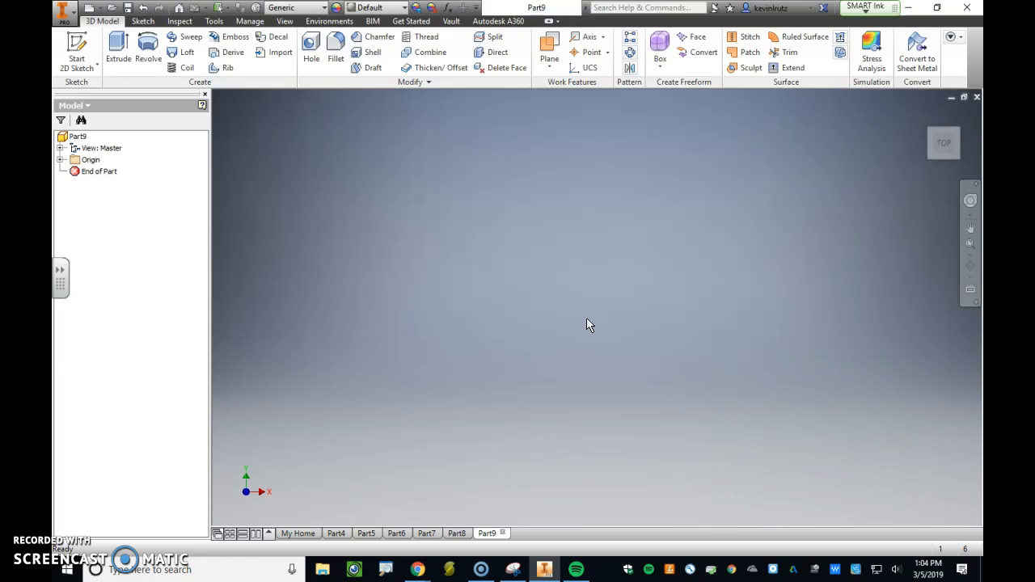
{"action": "left_click", "coordinate": [606, 319]}
{"action": "left_click", "coordinate": [664, 237]}
{"action": "left_click", "coordinate": [365, 232]}
{"action": "left_click", "coordinate": [339, 305]}
{"action": "left_click", "coordinate": [278, 382]}
Step: Start a 2D sketch on the XY plane and draw a closed L-shaped line profile about 20 mm tall, its inner corner on the horizontal axis
{"action": "left_click", "coordinate": [77, 47]}
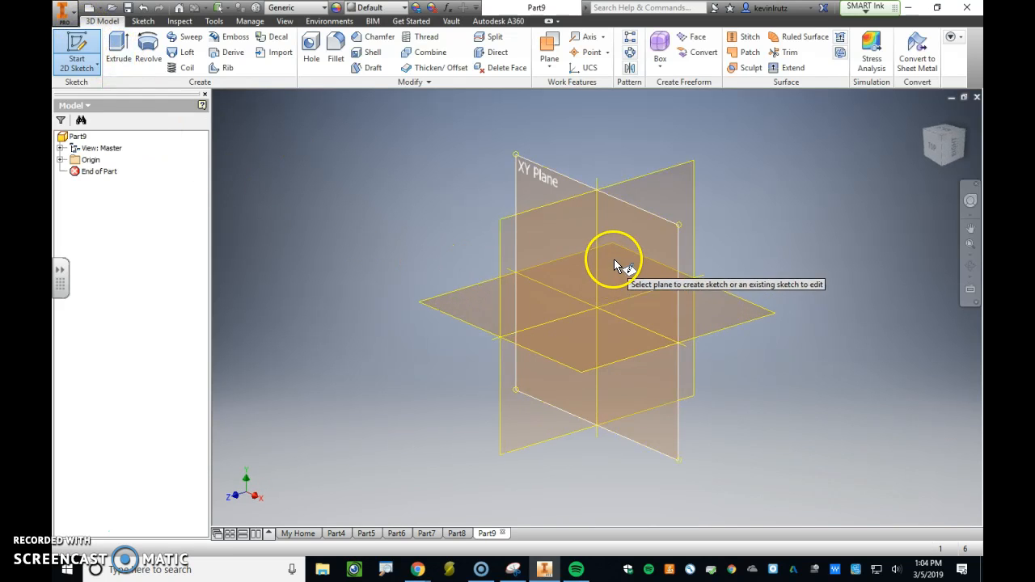
{"action": "left_click", "coordinate": [530, 195]}
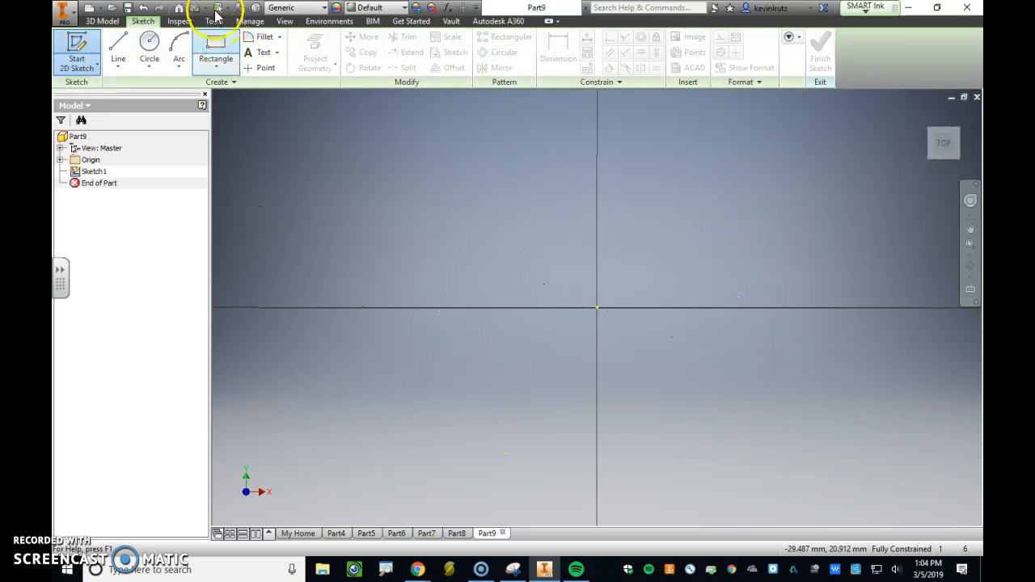
{"action": "left_click", "coordinate": [118, 48]}
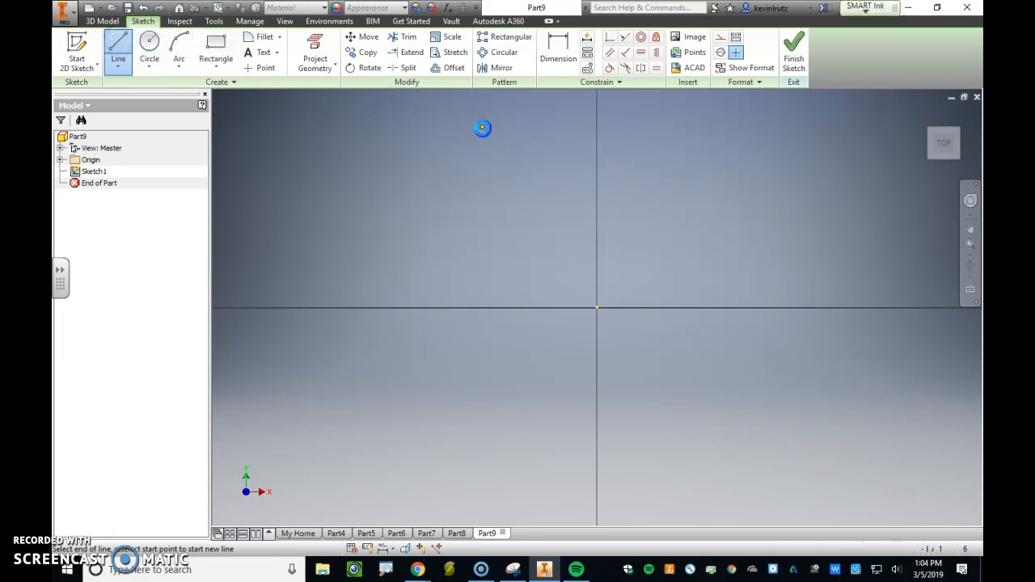
{"action": "left_click", "coordinate": [512, 128]}
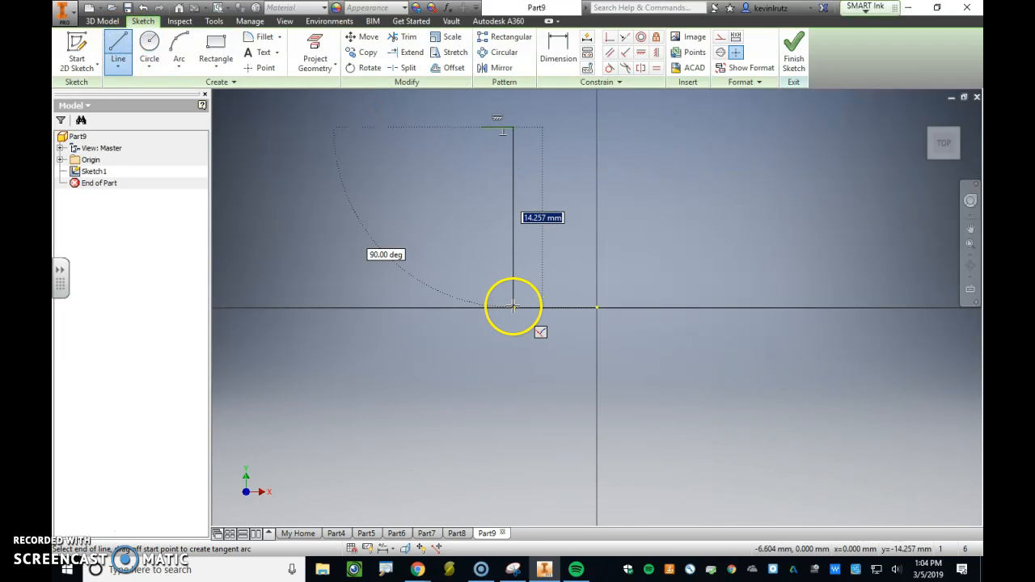
{"action": "left_click", "coordinate": [513, 306]}
{"action": "left_click", "coordinate": [682, 307]}
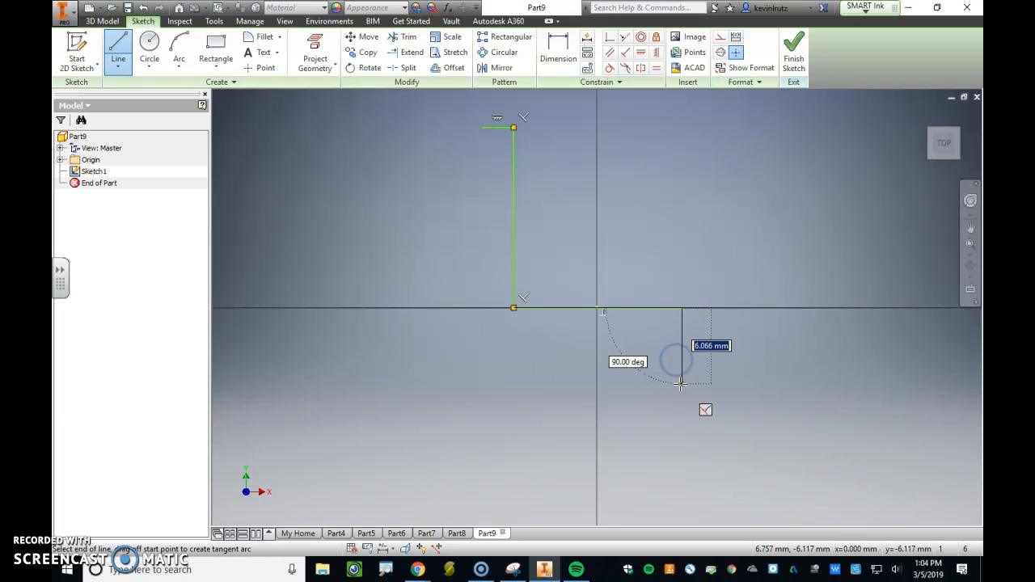
{"action": "left_click", "coordinate": [682, 384]}
{"action": "left_click", "coordinate": [478, 383]}
{"action": "left_click", "coordinate": [481, 127]}
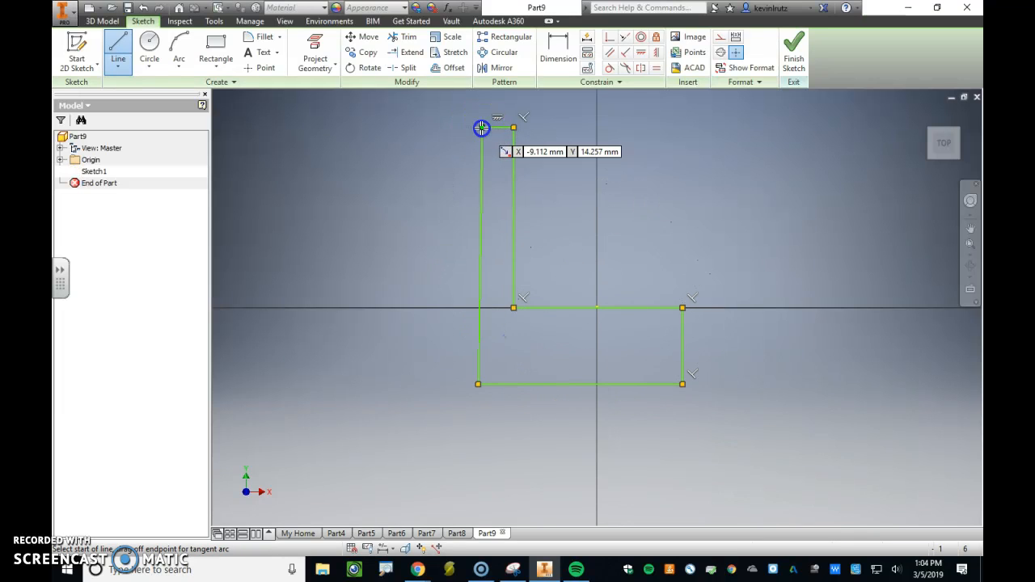
{"action": "key", "text": "Escape"}
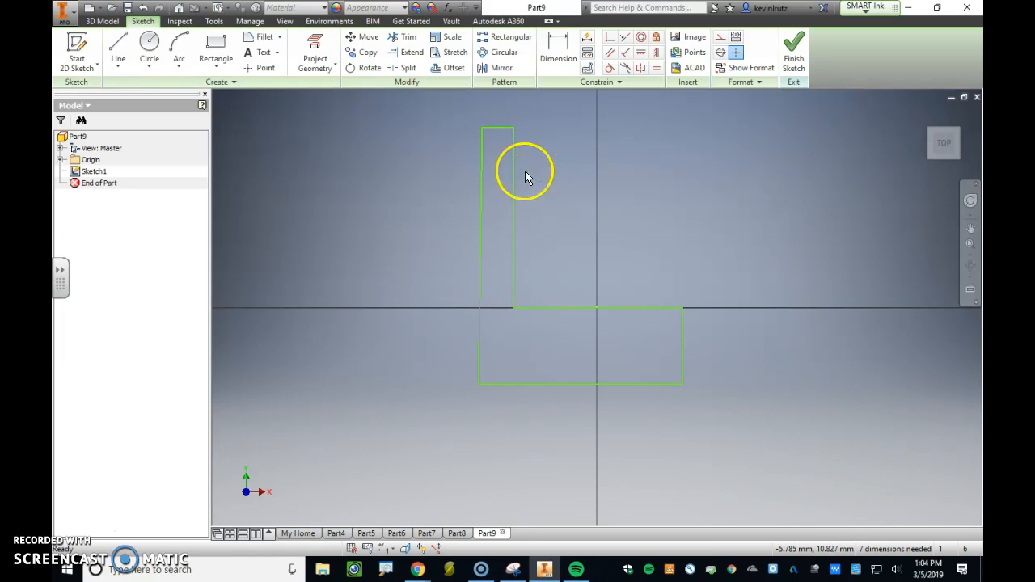
Step: Try a parallel constraint between the profile's long outer vertical edge and the upright leg's inner edge
{"action": "scroll", "coordinate": [482, 251], "scroll_direction": "down", "scroll_amount": 3}
{"action": "scroll", "coordinate": [487, 259], "scroll_direction": "up", "scroll_amount": 4}
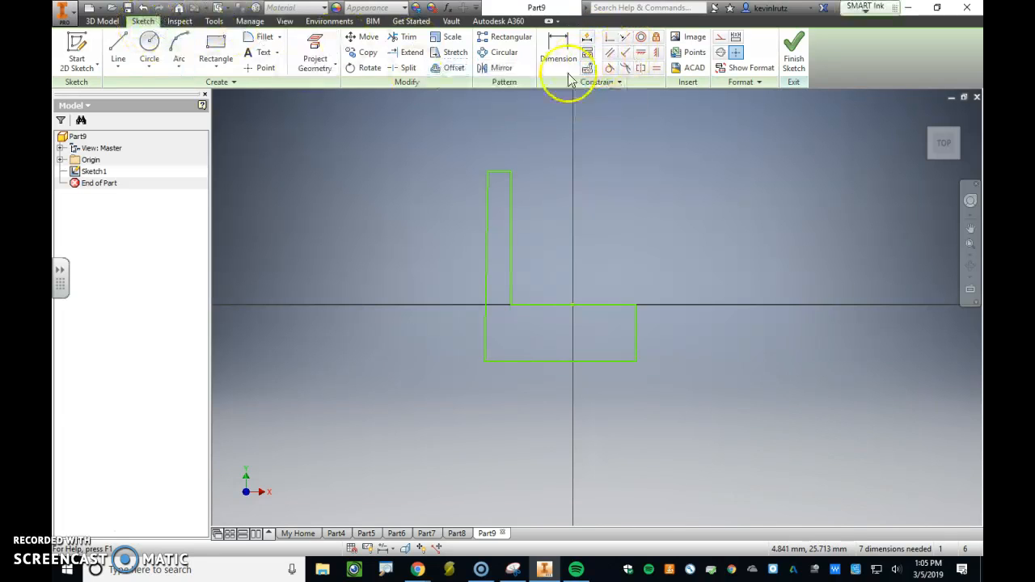
{"action": "left_click", "coordinate": [626, 53]}
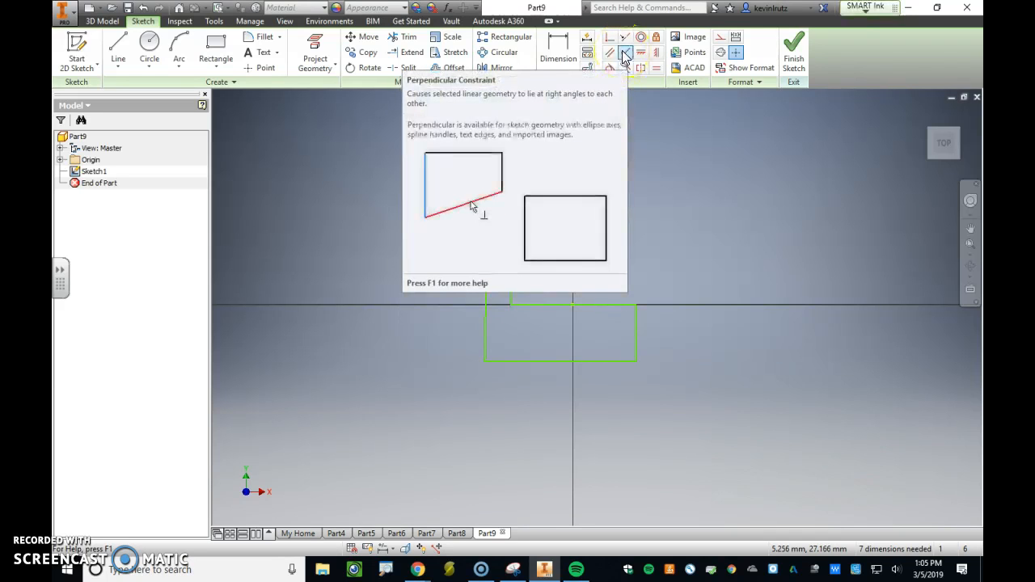
{"action": "left_click", "coordinate": [611, 54]}
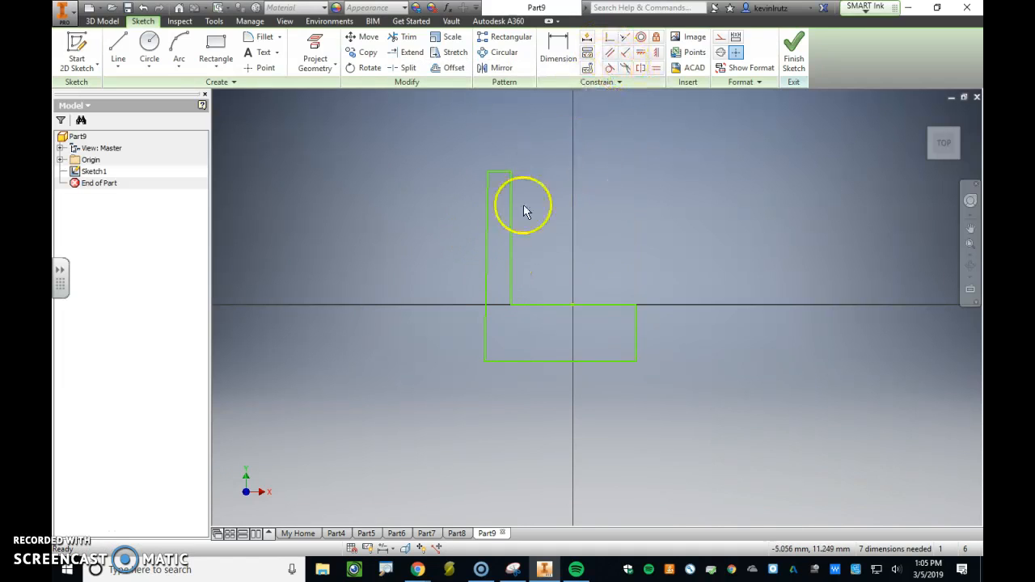
{"action": "left_click", "coordinate": [611, 53]}
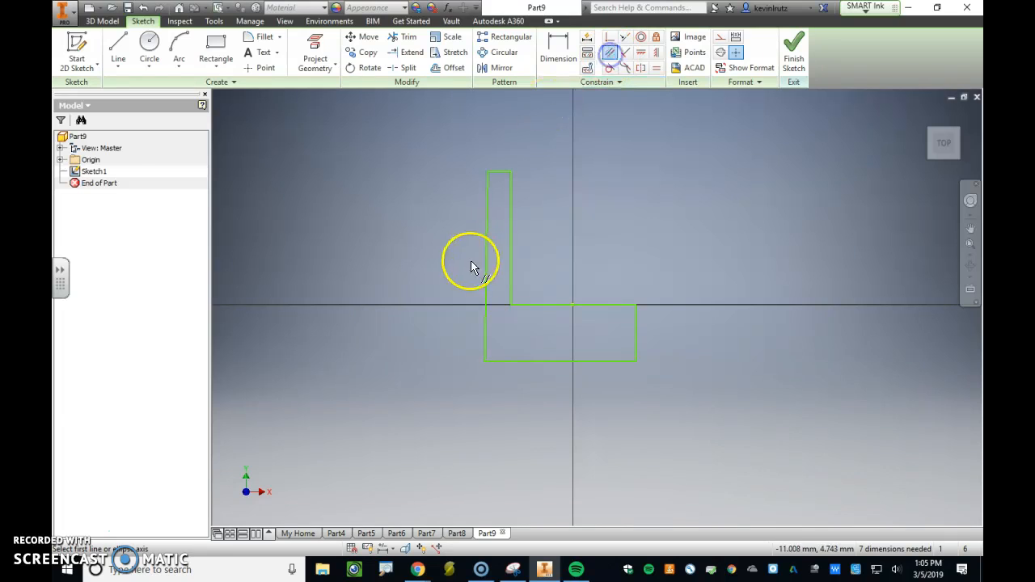
{"action": "left_click", "coordinate": [487, 244]}
{"action": "left_click", "coordinate": [510, 243]}
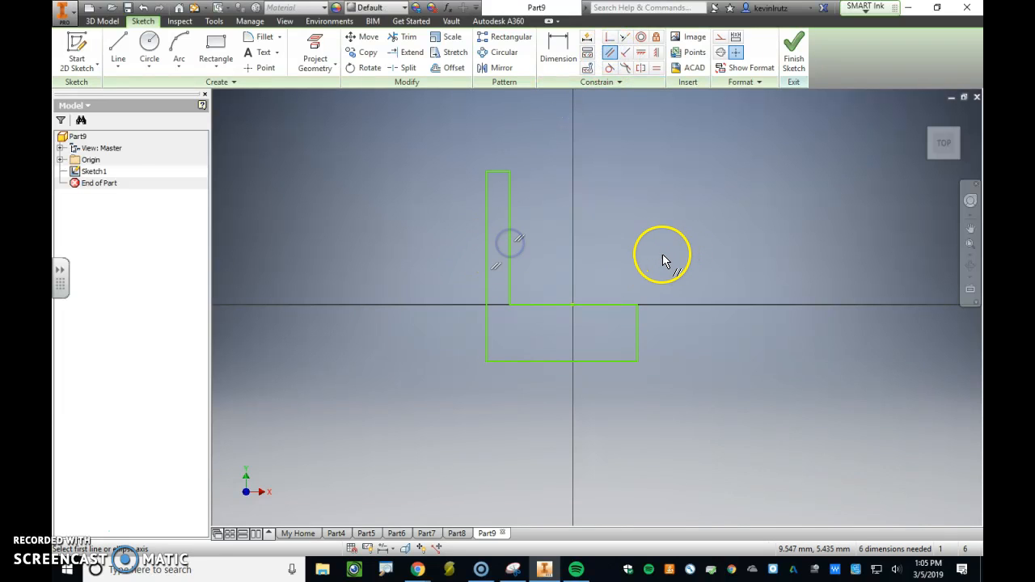
{"action": "left_click", "coordinate": [605, 54]}
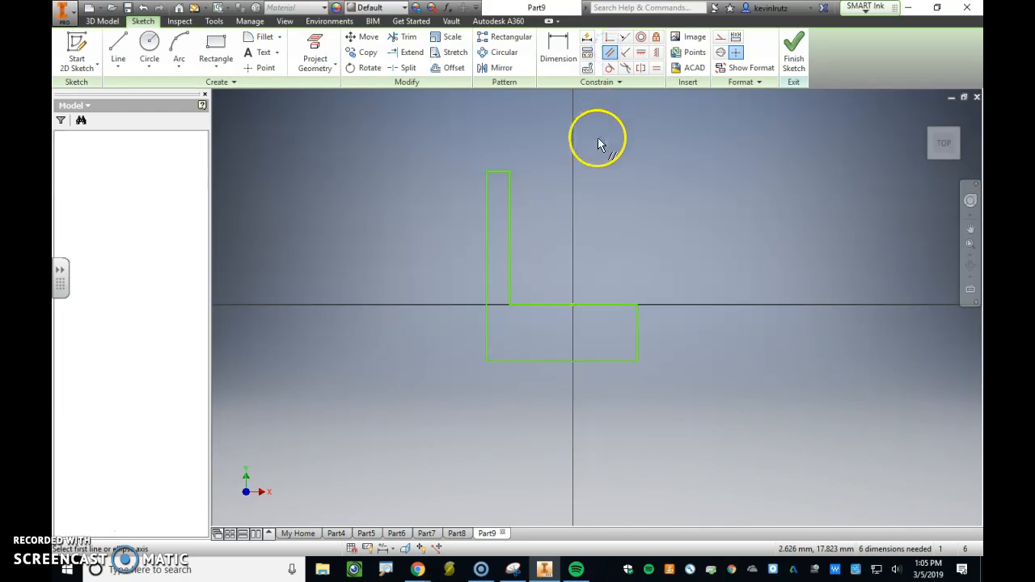
Step: Constrain the profile's long outer vertical edge perpendicular to the short top edge
{"action": "left_click", "coordinate": [624, 52]}
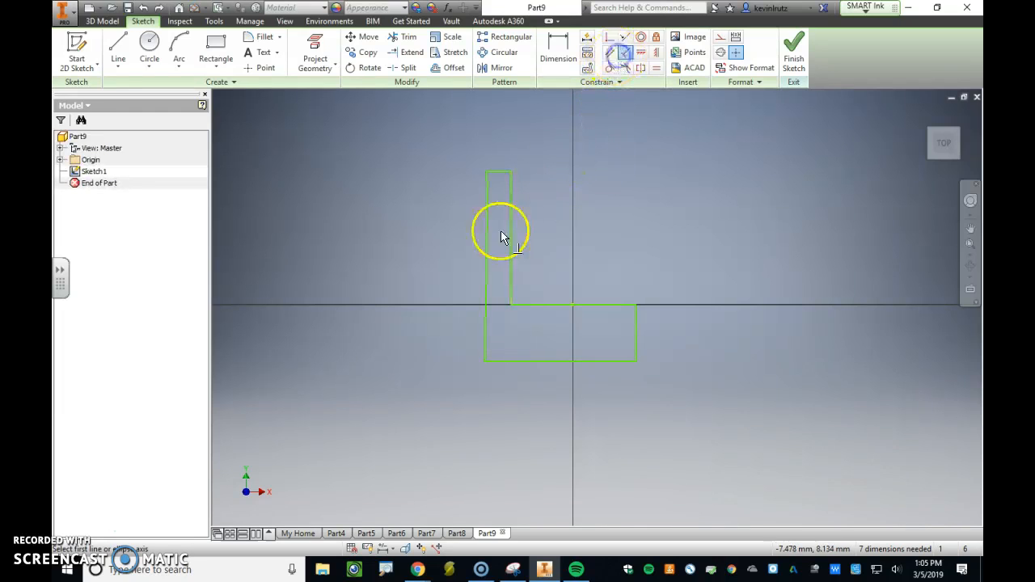
{"action": "left_click", "coordinate": [488, 192]}
{"action": "left_click", "coordinate": [498, 173]}
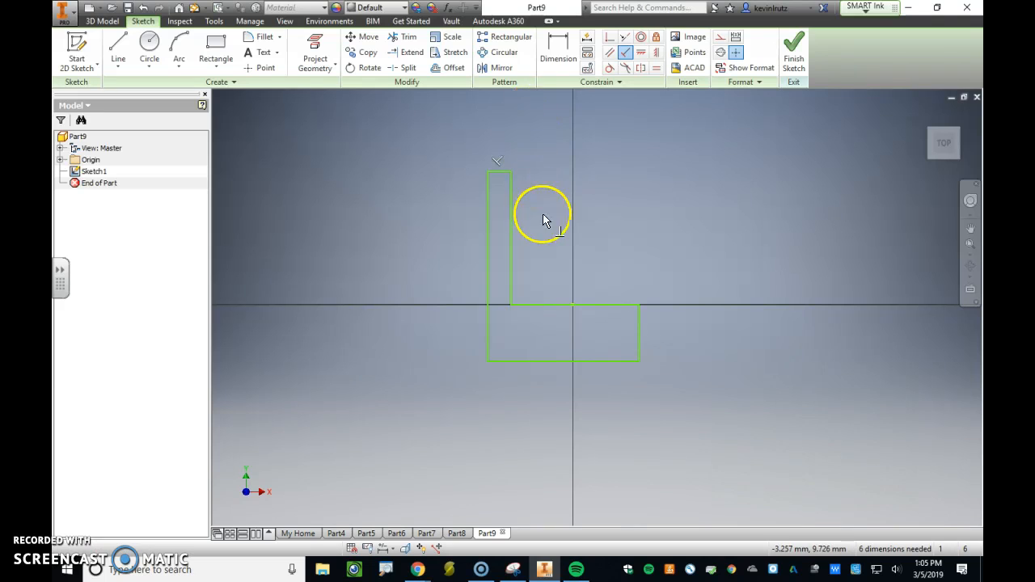
Step: Try a dimension above the profile's short top edge, then undo it
{"action": "left_click", "coordinate": [559, 67]}
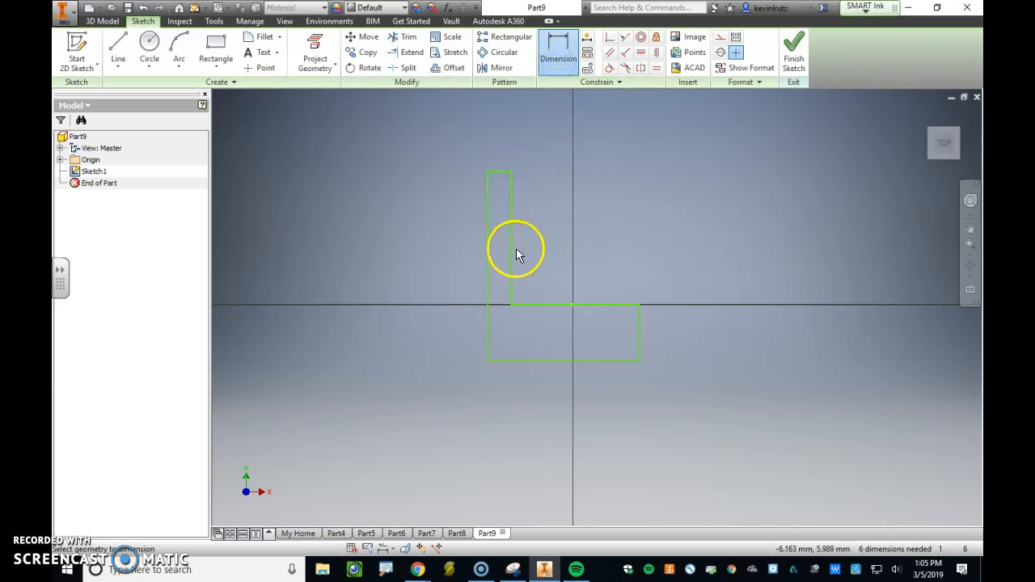
{"action": "left_click", "coordinate": [558, 50]}
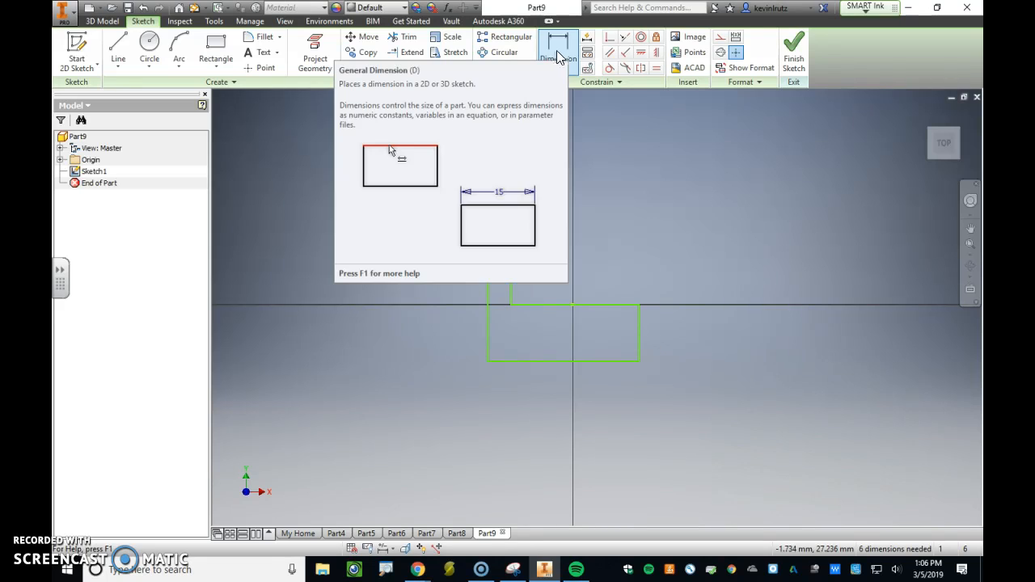
{"action": "left_click", "coordinate": [558, 58]}
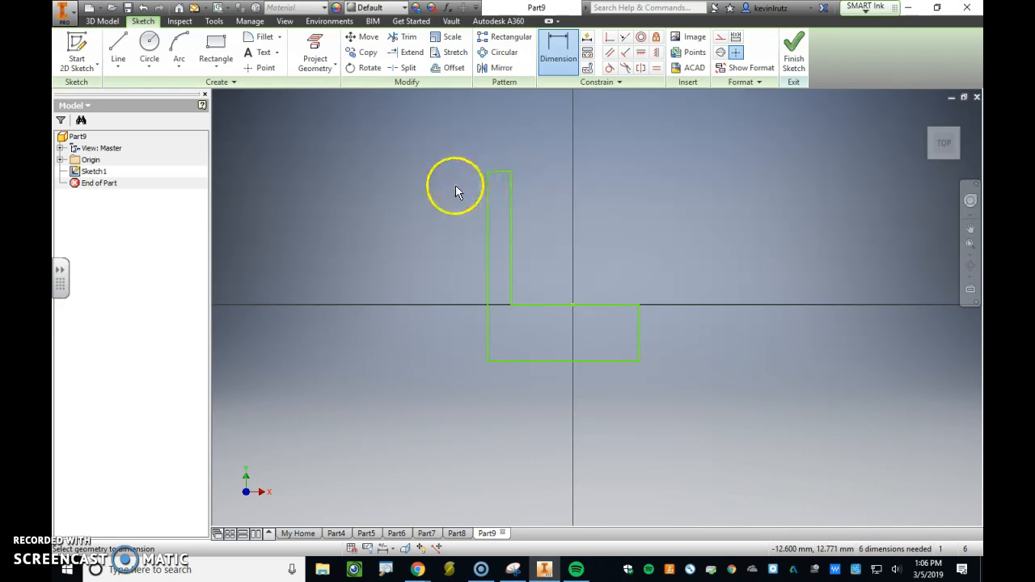
{"action": "left_click", "coordinate": [498, 172]}
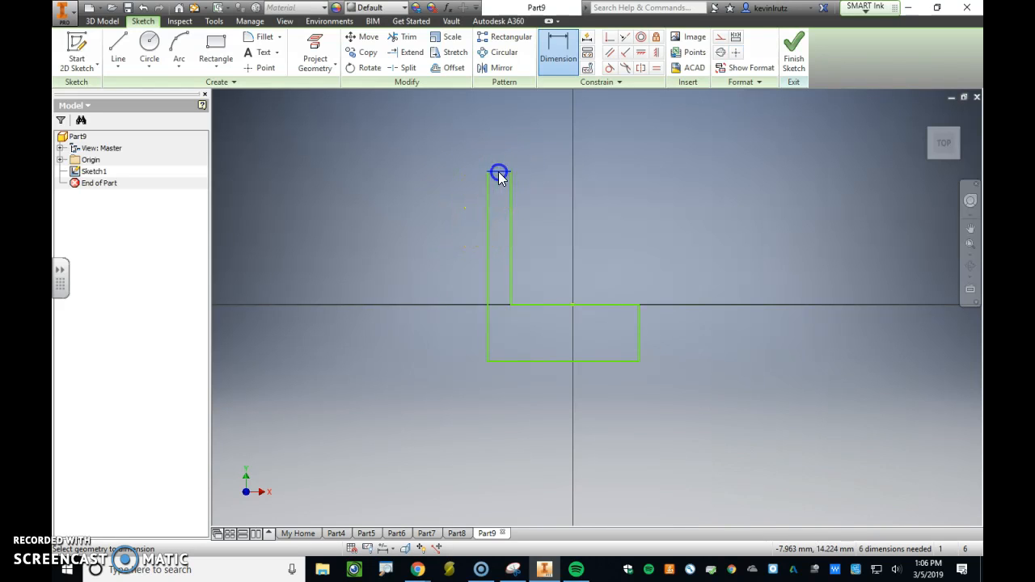
{"action": "left_click", "coordinate": [500, 153]}
{"action": "left_click", "coordinate": [500, 159]}
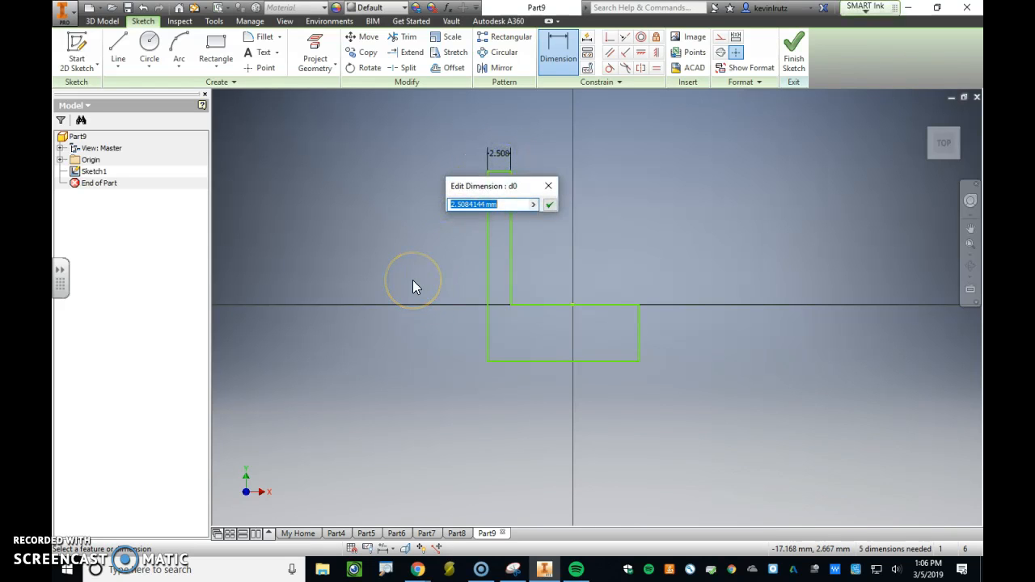
{"action": "left_click", "coordinate": [548, 187]}
{"action": "key", "text": "ctrl+z"}
Step: Try a height dimension on the profile's long outer vertical edge, move it farther out, and delete it
{"action": "left_click", "coordinate": [561, 62]}
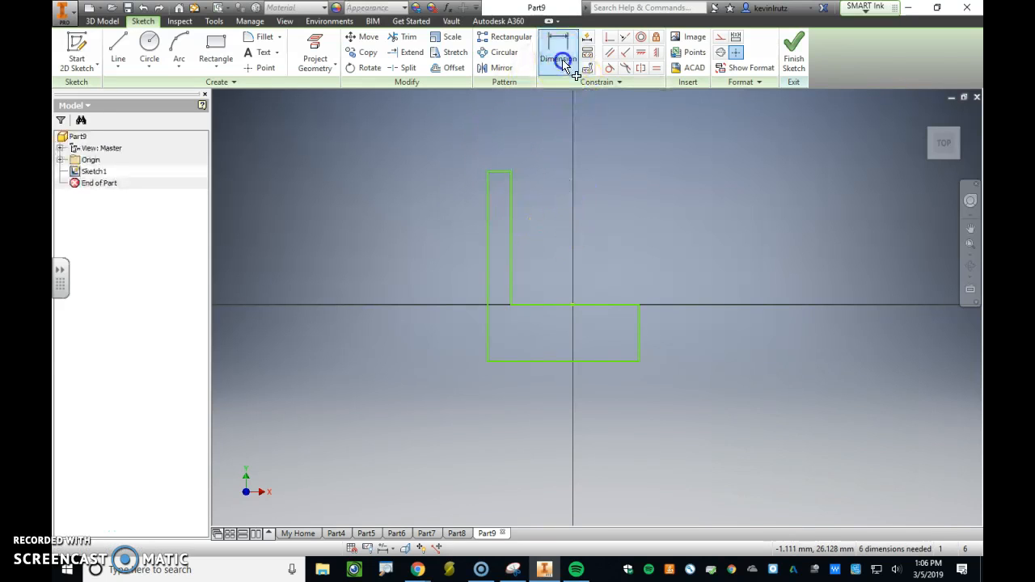
{"action": "left_click", "coordinate": [488, 183]}
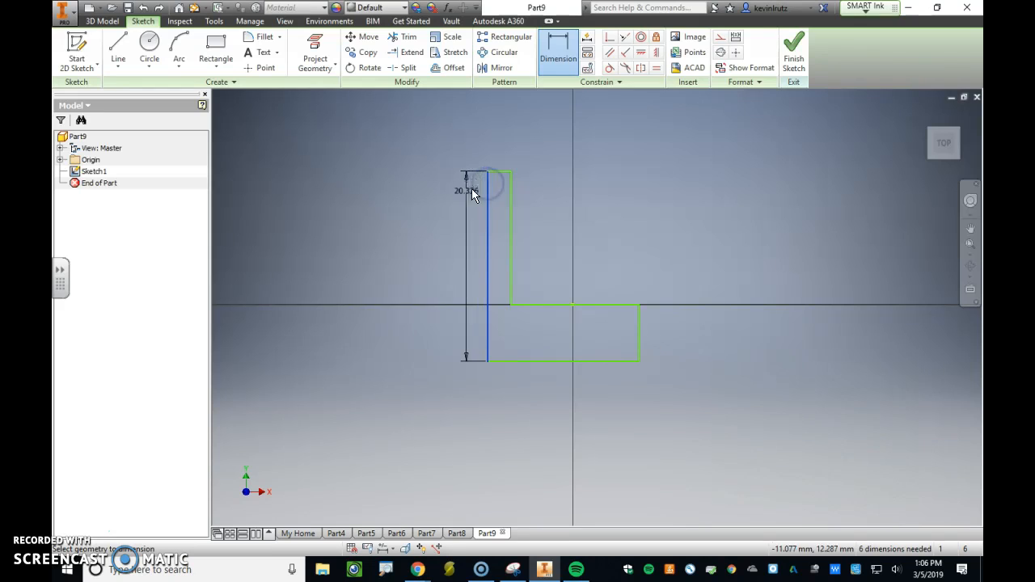
{"action": "left_click", "coordinate": [461, 274]}
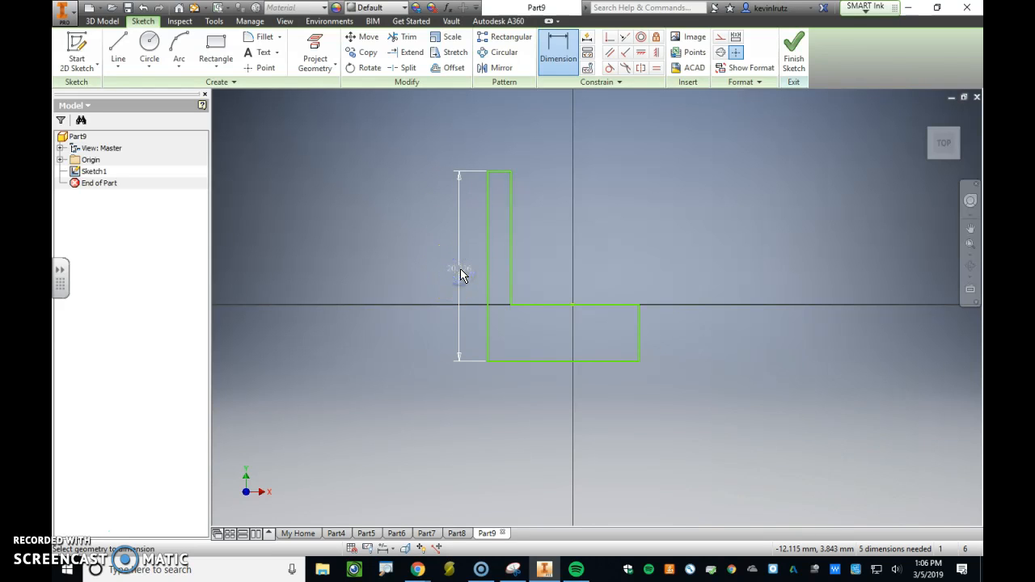
{"action": "left_click", "coordinate": [460, 270]}
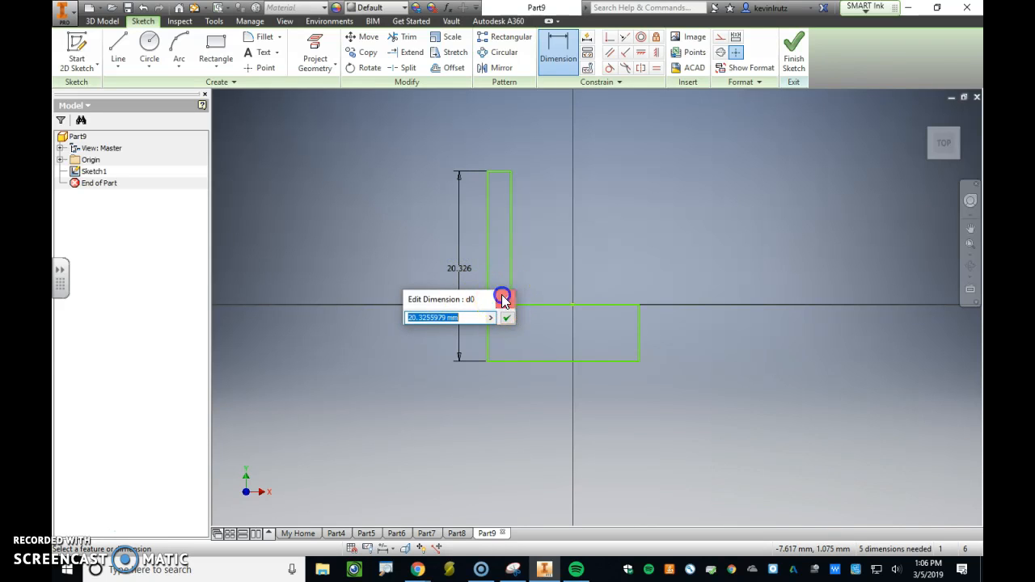
{"action": "left_click", "coordinate": [503, 299]}
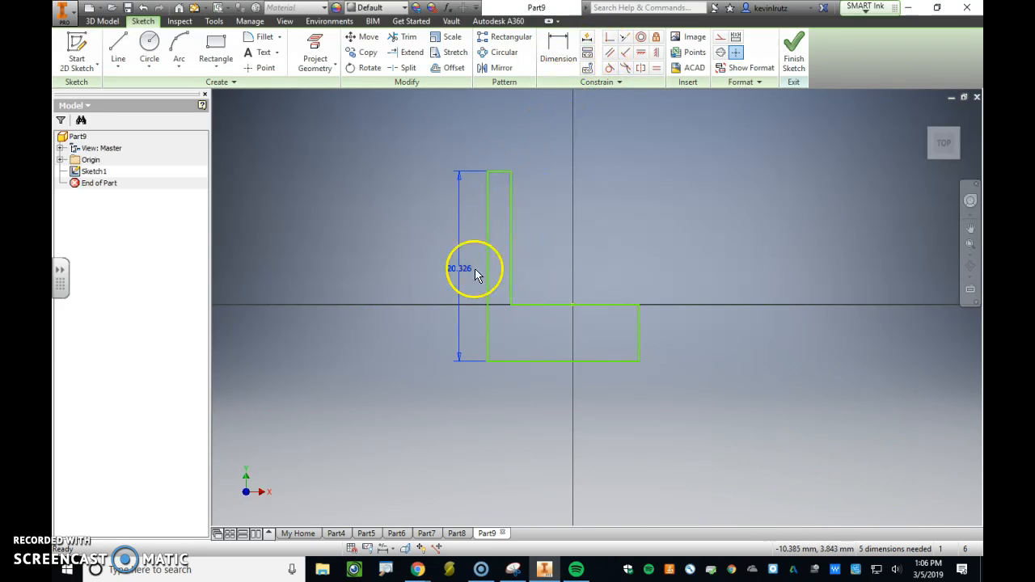
{"action": "left_click_drag", "start_coordinate": [455, 264], "coordinate": [435, 268]}
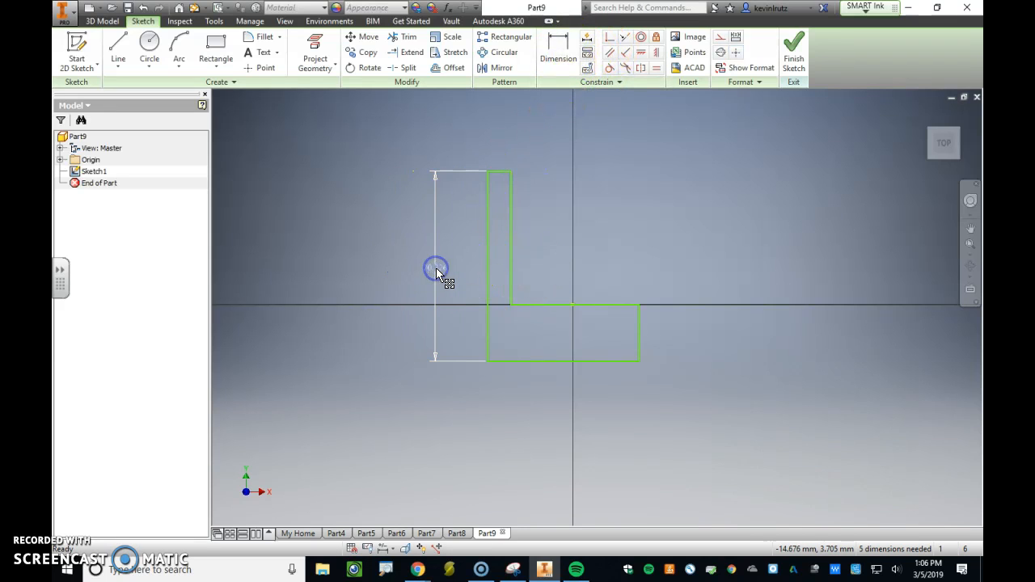
{"action": "key", "text": "Delete"}
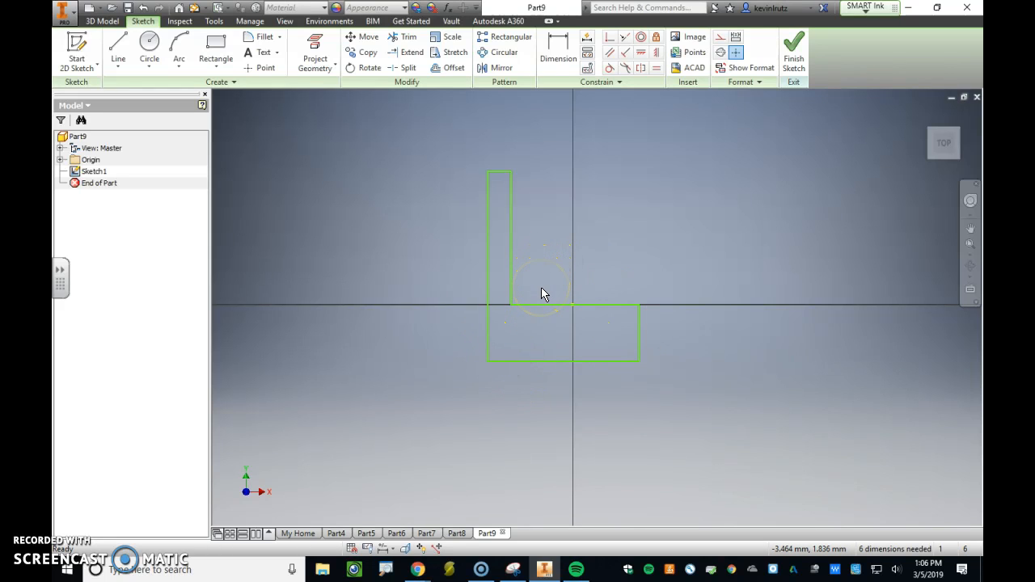
{"action": "left_click", "coordinate": [494, 393]}
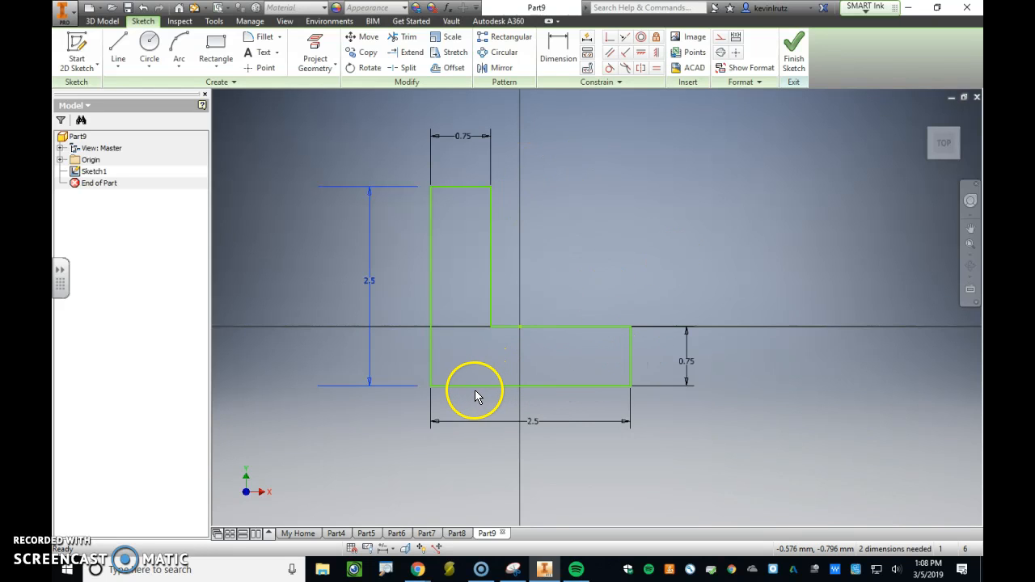
Step: Finish the sketch and start an extrusion of the L-shaped profile with its settings in clear view
{"action": "left_click", "coordinate": [796, 64]}
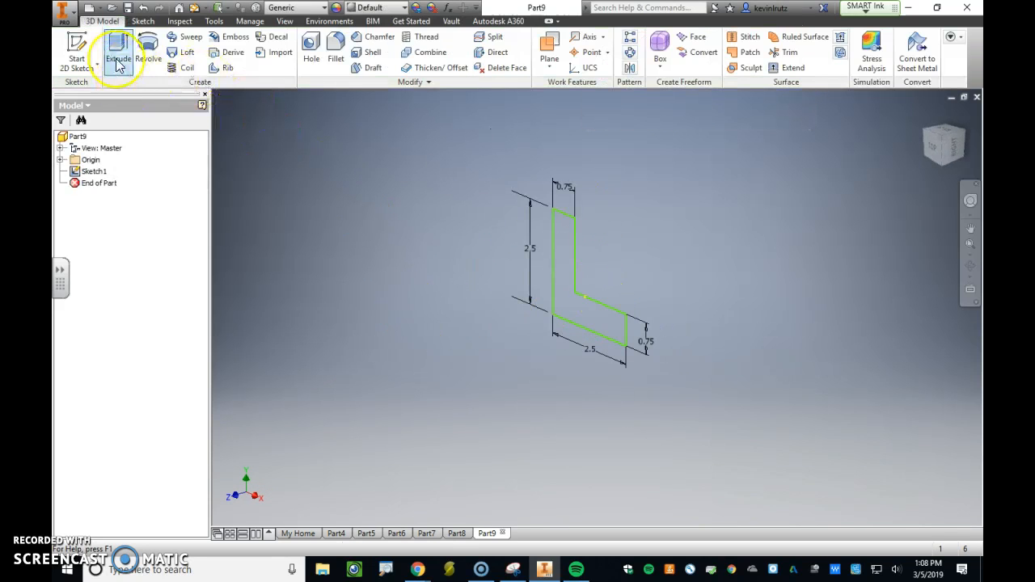
{"action": "left_click", "coordinate": [126, 56]}
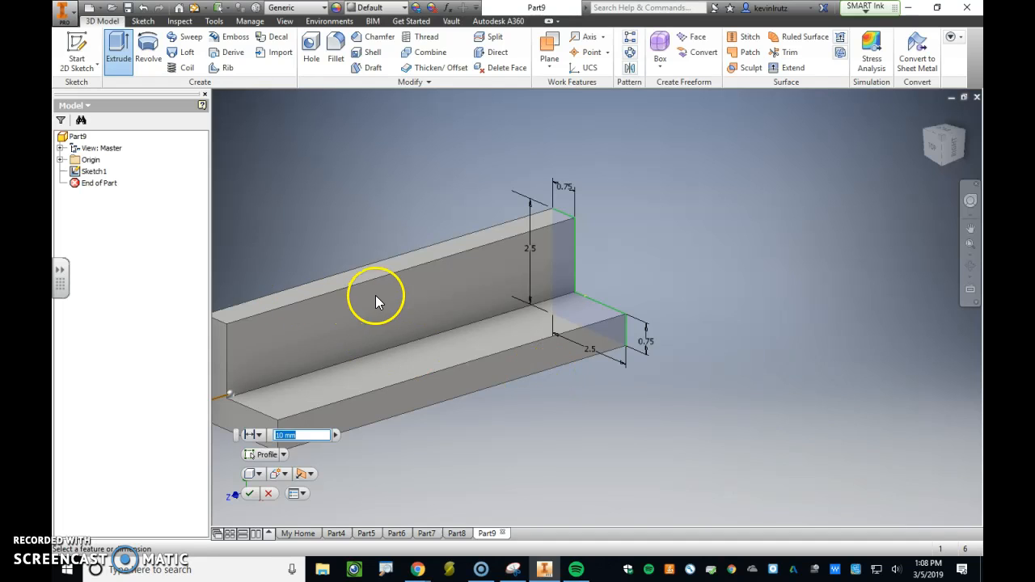
{"action": "left_click_drag", "start_coordinate": [871, 347], "coordinate": [770, 159]}
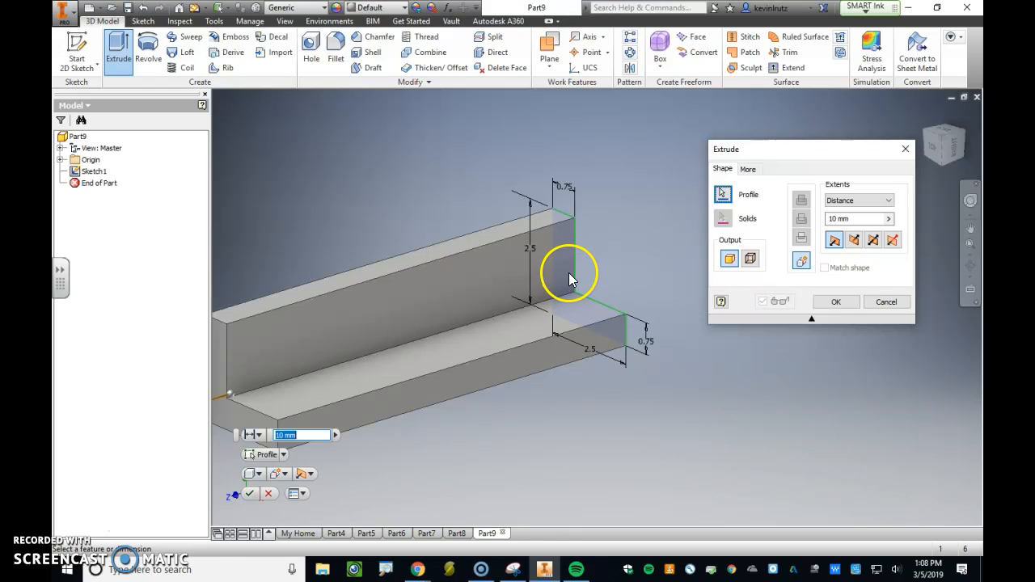
Step: Try the surface output for the extrusion, then return the output to solid
{"action": "left_click", "coordinate": [752, 258]}
{"action": "middle_click_drag", "start_coordinate": [494, 353], "coordinate": [623, 313]}
{"action": "left_click", "coordinate": [729, 259]}
{"action": "middle_click_drag", "start_coordinate": [643, 270], "coordinate": [555, 300]}
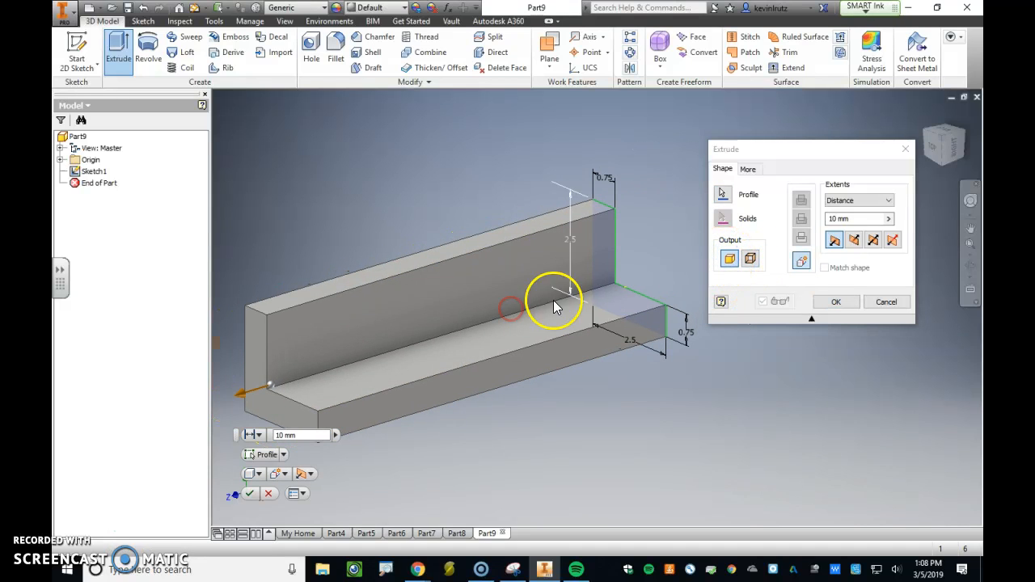
Step: Extrude the L-shaped profile by a distance of 2.5 mm
{"action": "left_click", "coordinate": [864, 202]}
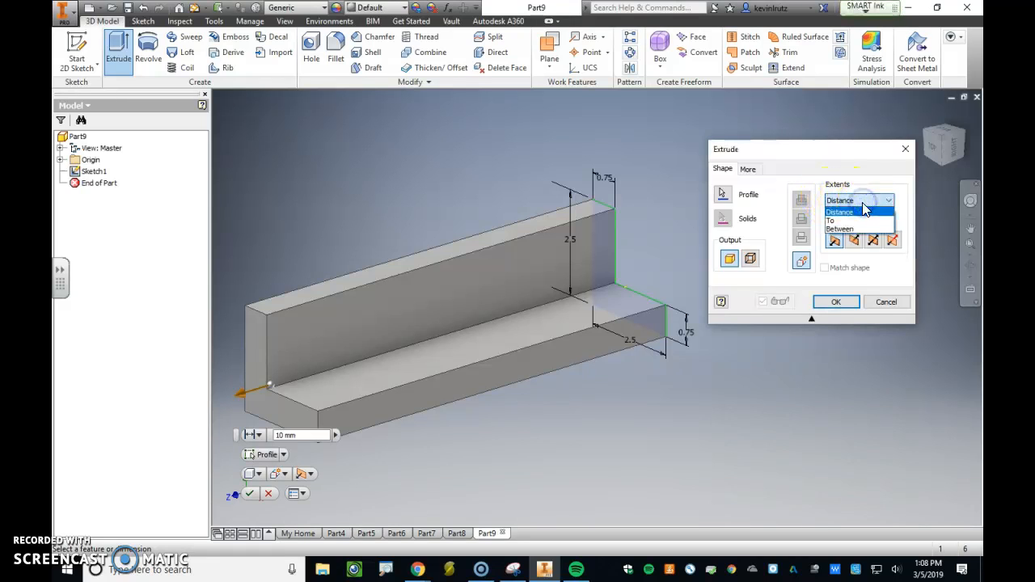
{"action": "left_click", "coordinate": [860, 204]}
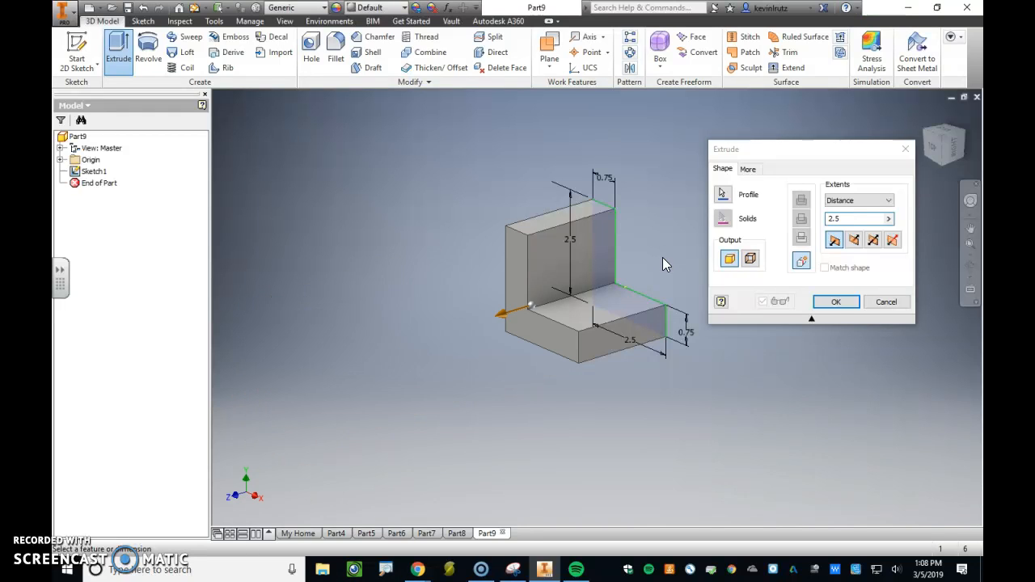
{"action": "key", "text": "Return"}
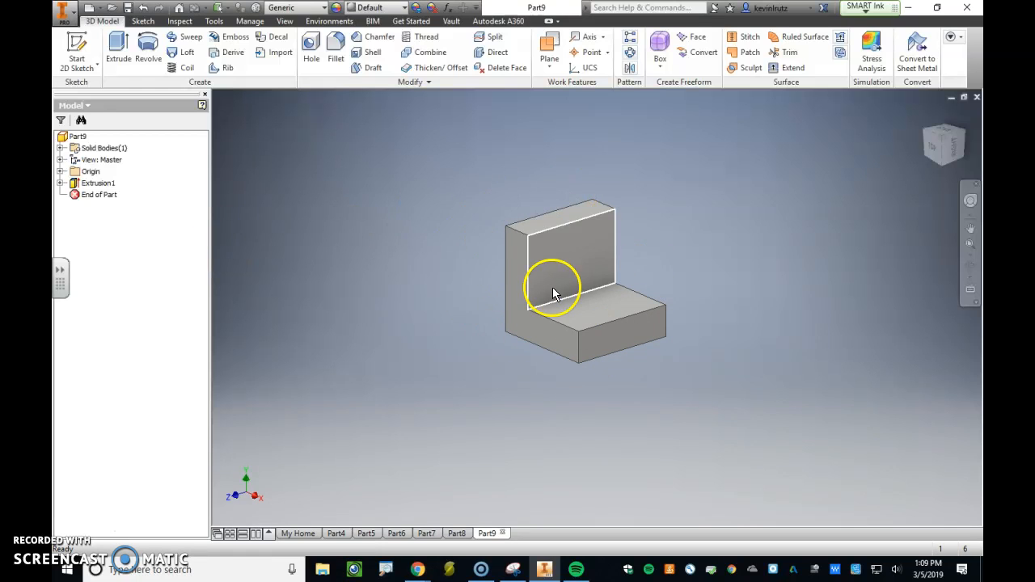
Step: Edit the extrusion to try the reversed, symmetric and asymmetric directions, then restore Direction 1 and accept
{"action": "right_click", "coordinate": [90, 189]}
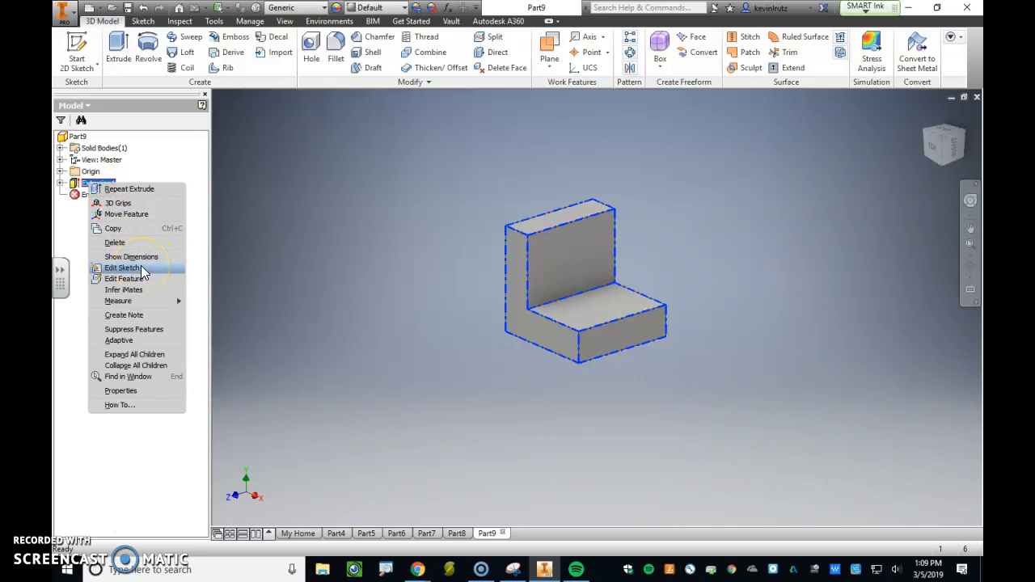
{"action": "left_click", "coordinate": [140, 278]}
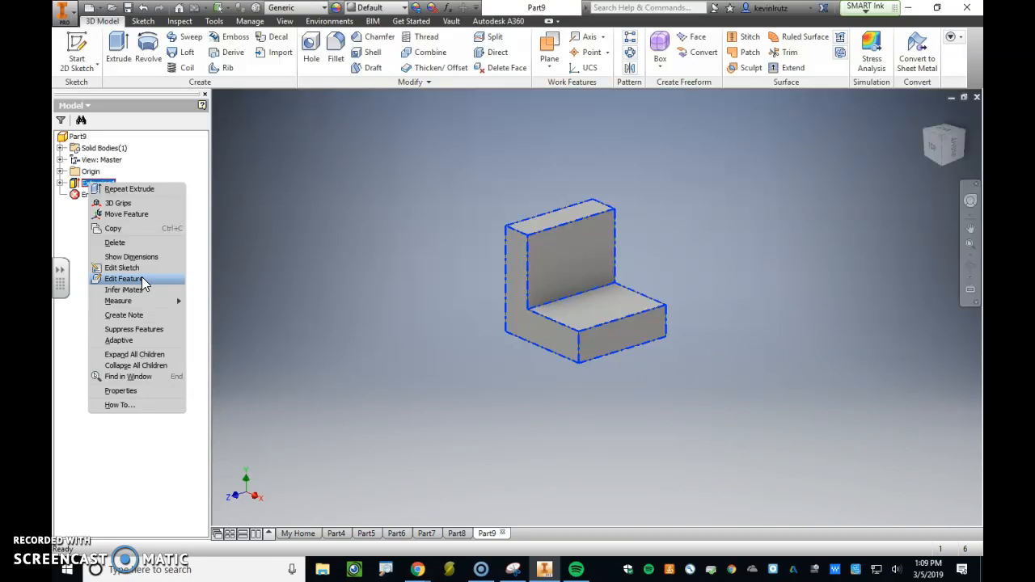
{"action": "left_click", "coordinate": [141, 279]}
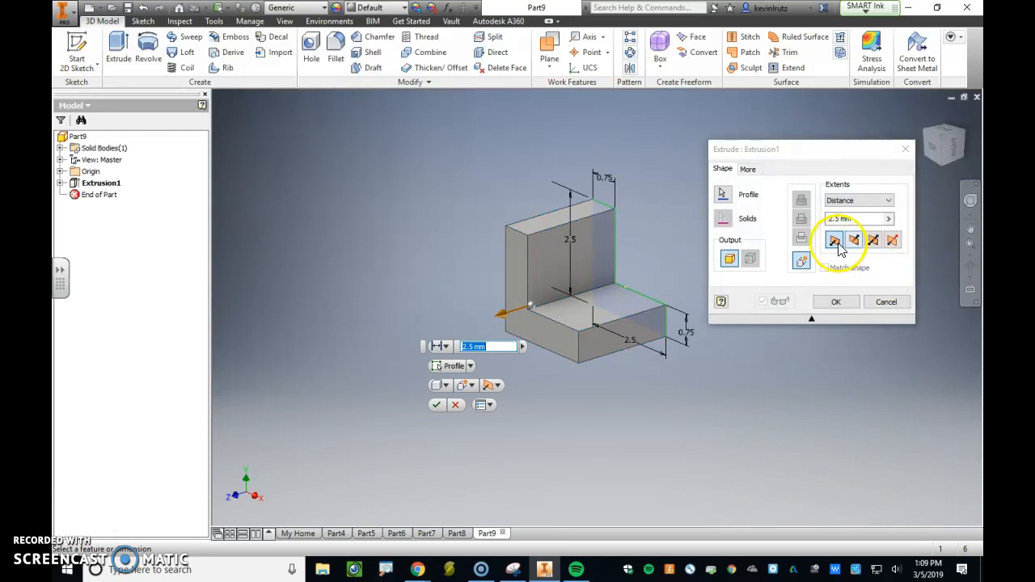
{"action": "middle_click_drag", "start_coordinate": [617, 310], "coordinate": [544, 314]}
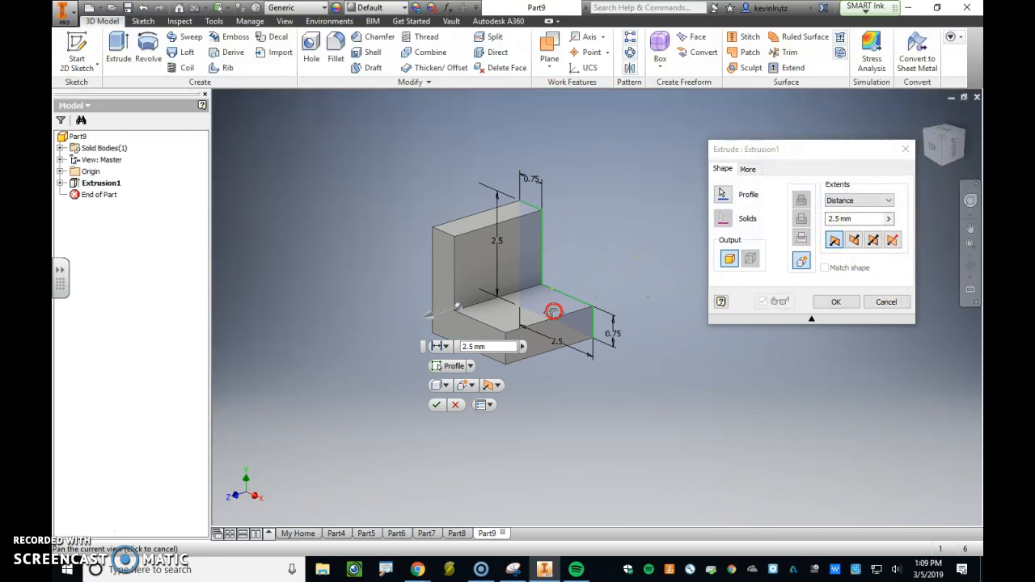
{"action": "left_click", "coordinate": [841, 249]}
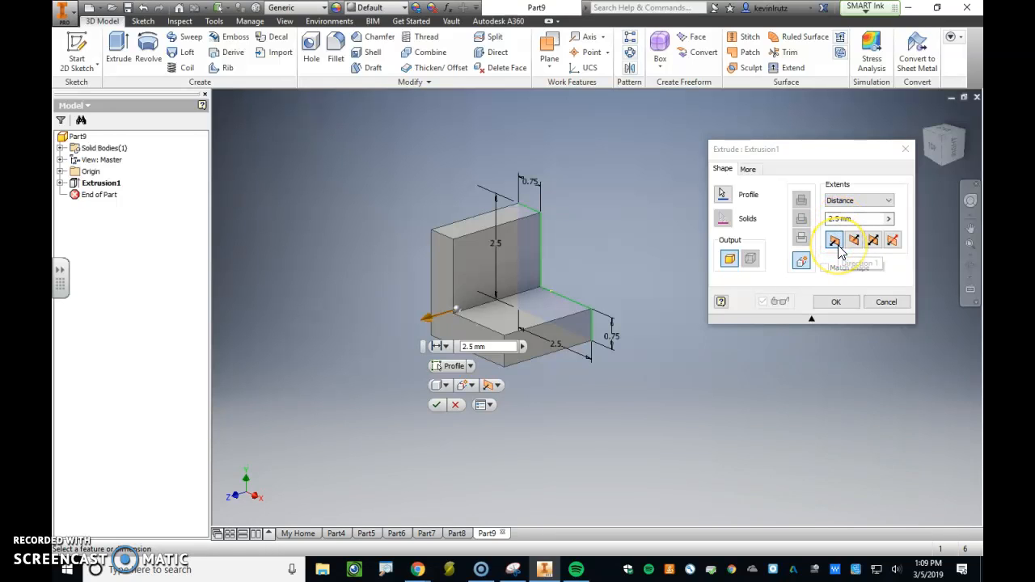
{"action": "left_click", "coordinate": [857, 242]}
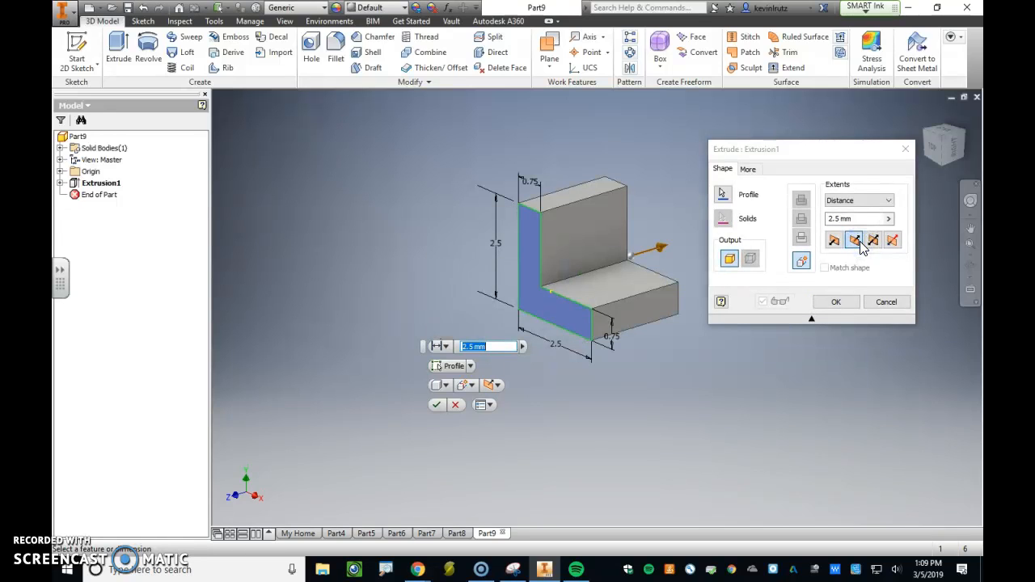
{"action": "left_click", "coordinate": [872, 243]}
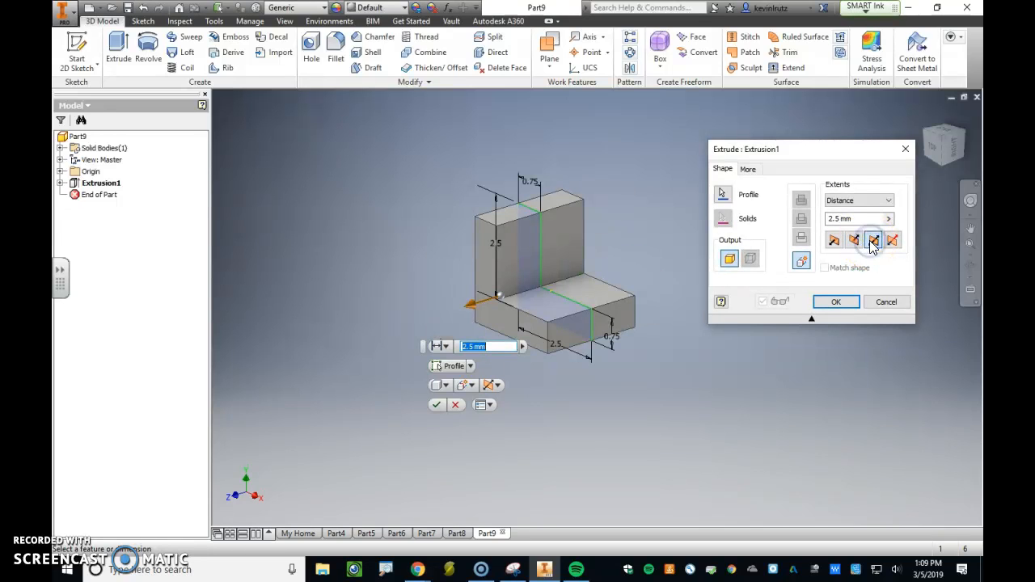
{"action": "left_click", "coordinate": [892, 241]}
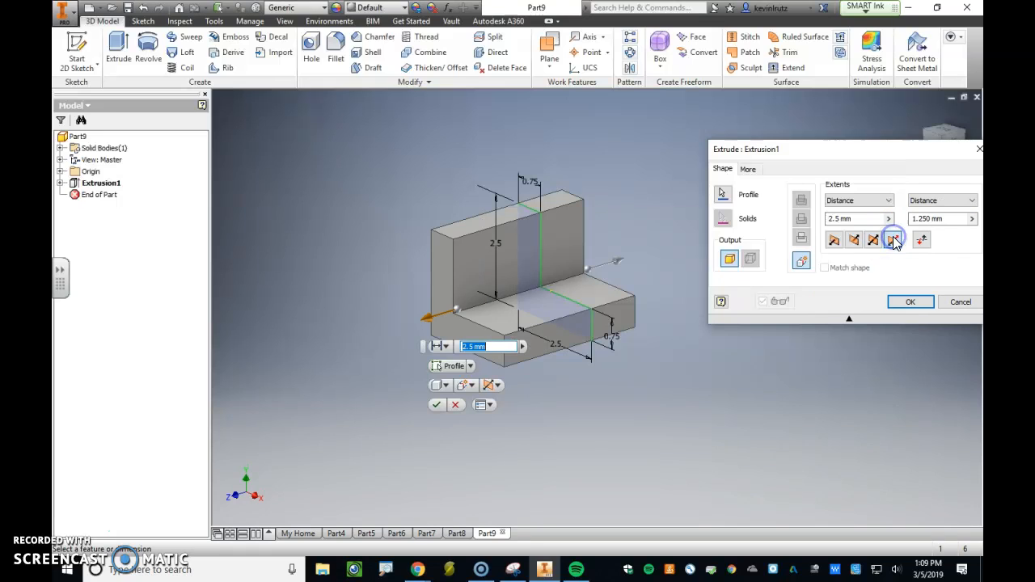
{"action": "left_click", "coordinate": [922, 243]}
{"action": "left_click", "coordinate": [835, 240]}
{"action": "left_click", "coordinate": [841, 301]}
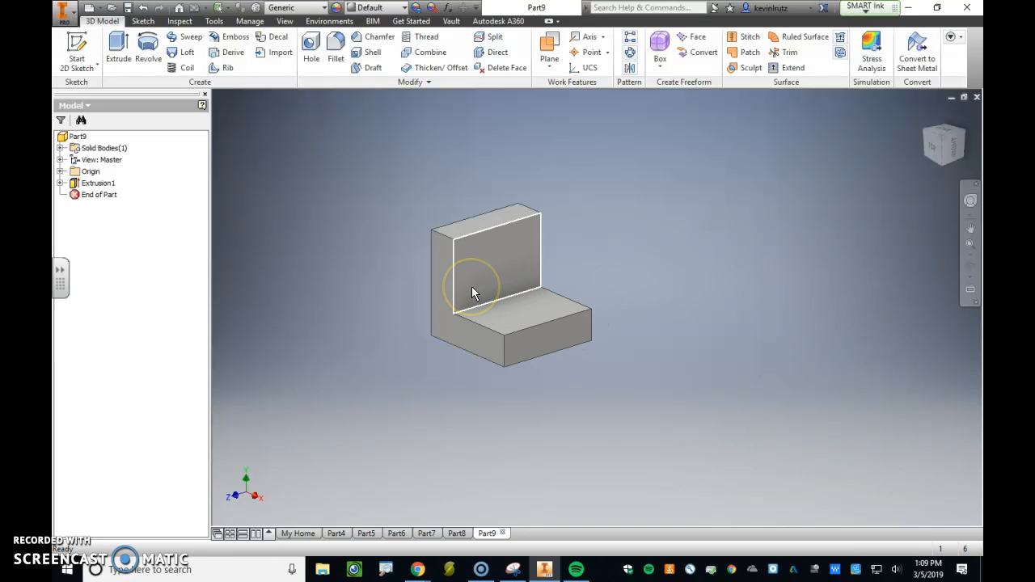
Step: Start a new 2D sketch on the top face of the solid's upright leg
{"action": "mouse_move", "coordinate": [472, 287]}
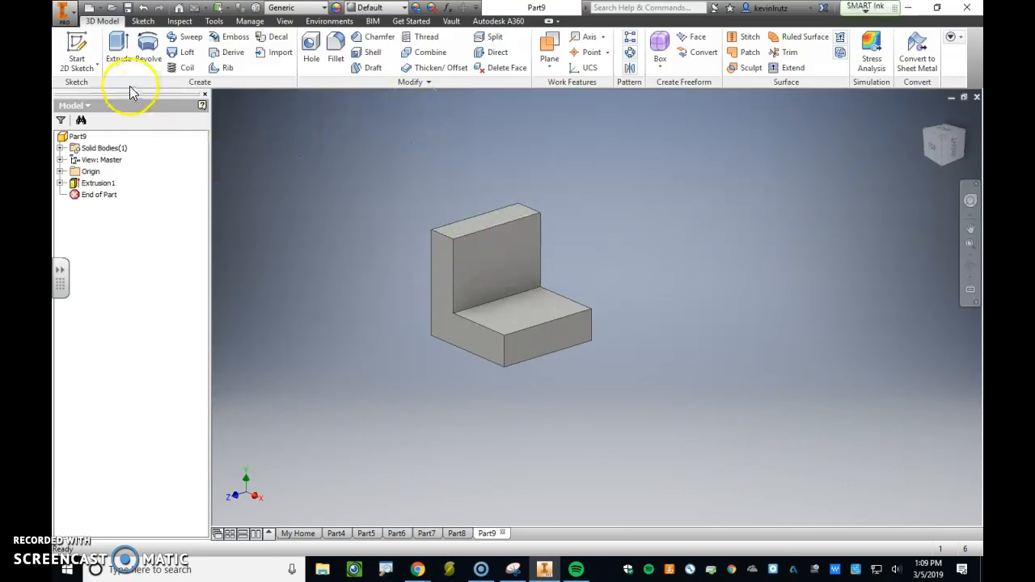
{"action": "left_click", "coordinate": [81, 47]}
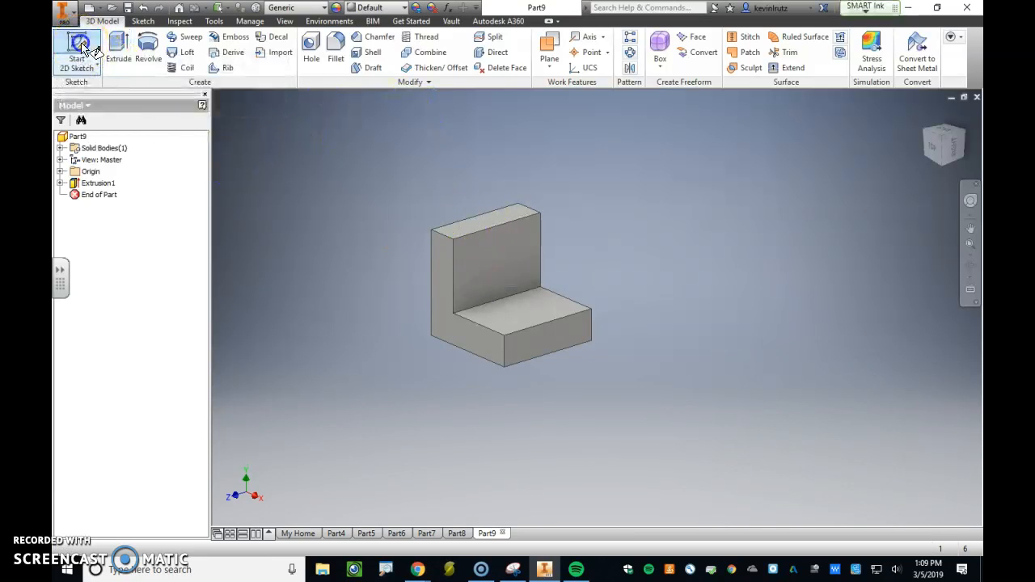
{"action": "left_click", "coordinate": [478, 225]}
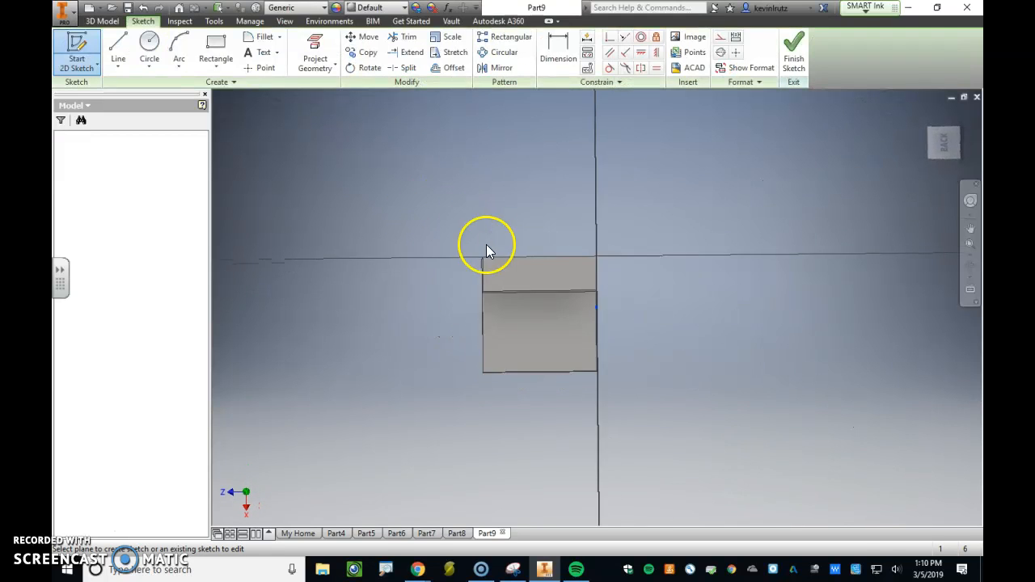
{"action": "left_click", "coordinate": [949, 103]}
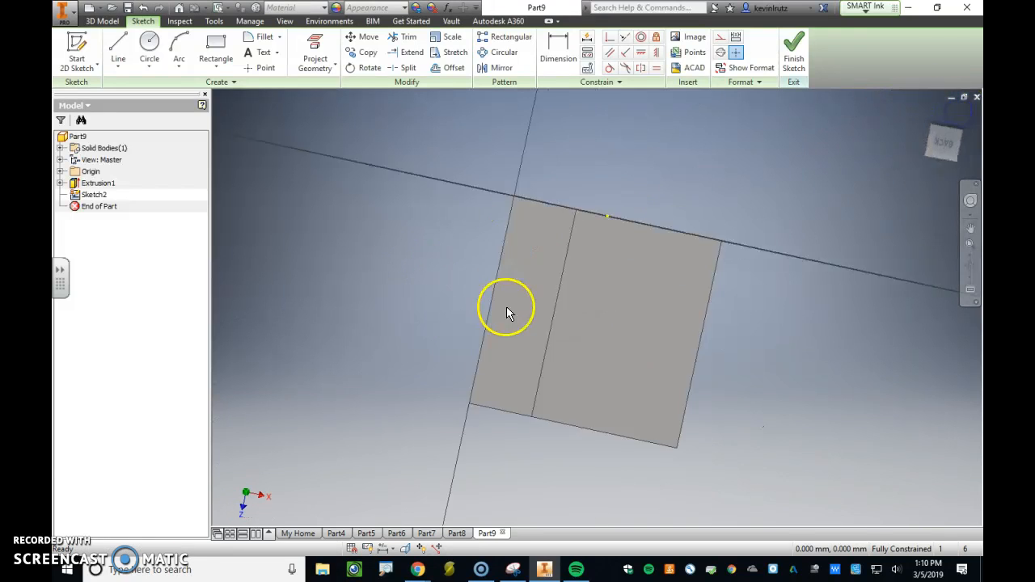
{"action": "scroll", "coordinate": [693, 275], "scroll_direction": "up", "scroll_amount": 1}
{"action": "scroll", "coordinate": [707, 270], "scroll_direction": "down", "scroll_amount": 3}
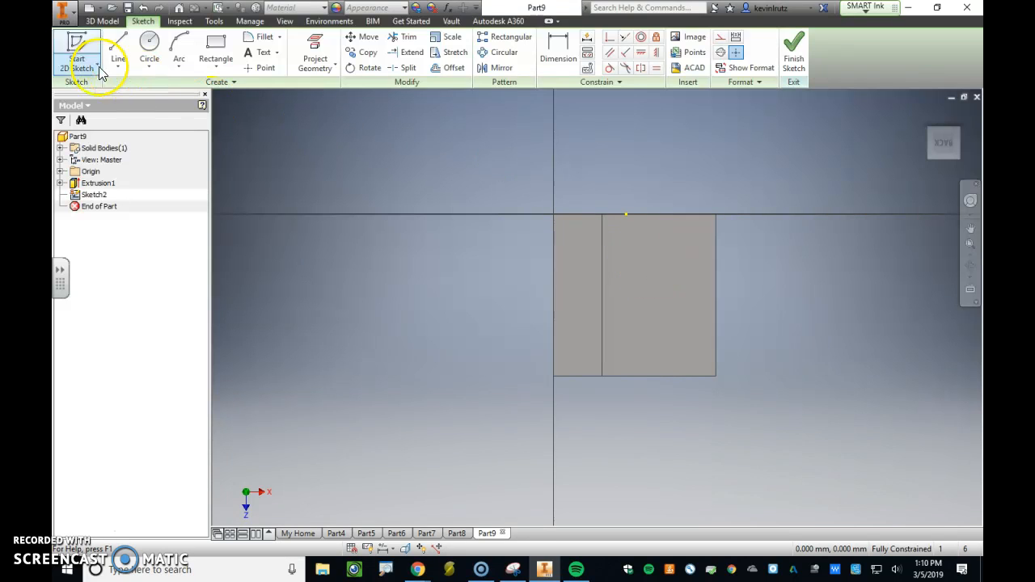
Step: Sketch a closed L-shaped line profile beside the solid, with its long horizontal outer edge about 3.4 mm
{"action": "left_click", "coordinate": [121, 50]}
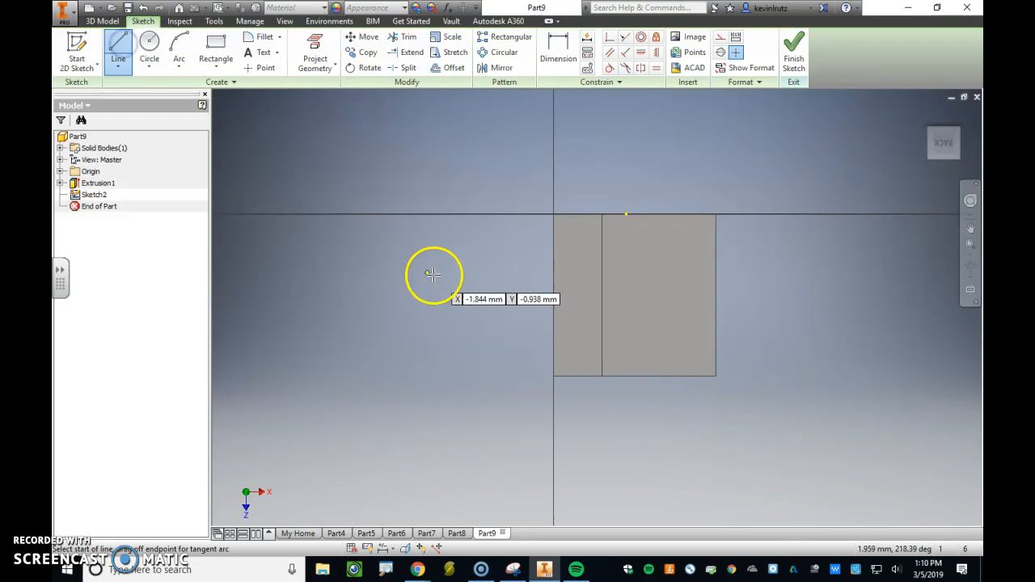
{"action": "left_click", "coordinate": [313, 233]}
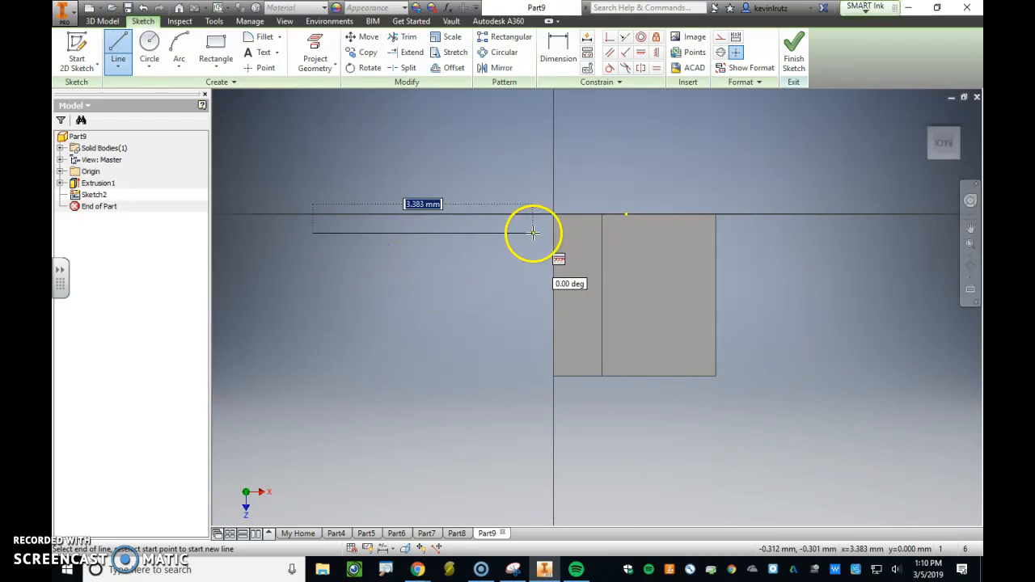
{"action": "left_click", "coordinate": [533, 233]}
{"action": "left_click", "coordinate": [533, 287]}
{"action": "left_click", "coordinate": [352, 287]}
{"action": "left_click", "coordinate": [352, 445]}
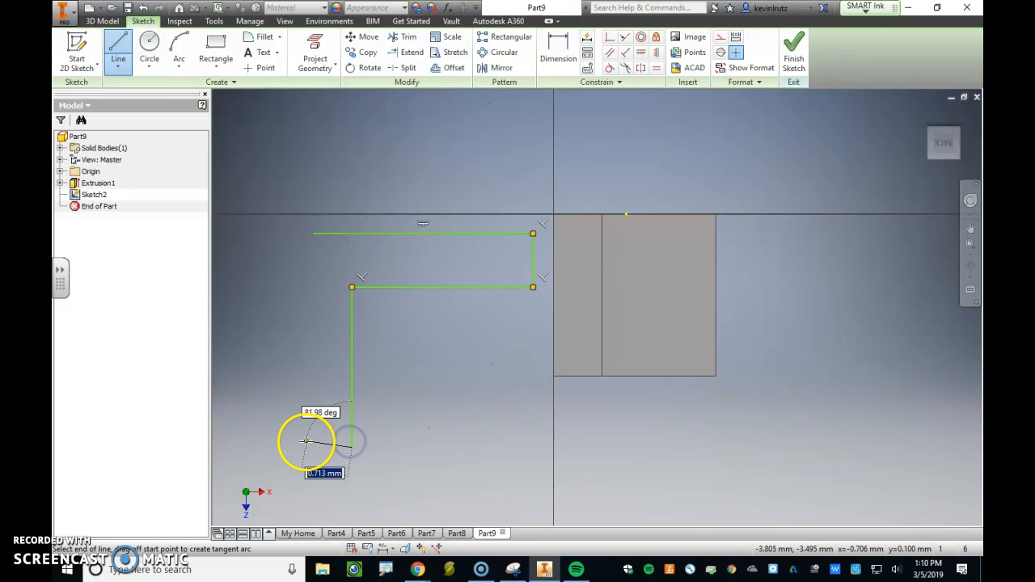
{"action": "left_click", "coordinate": [313, 446]}
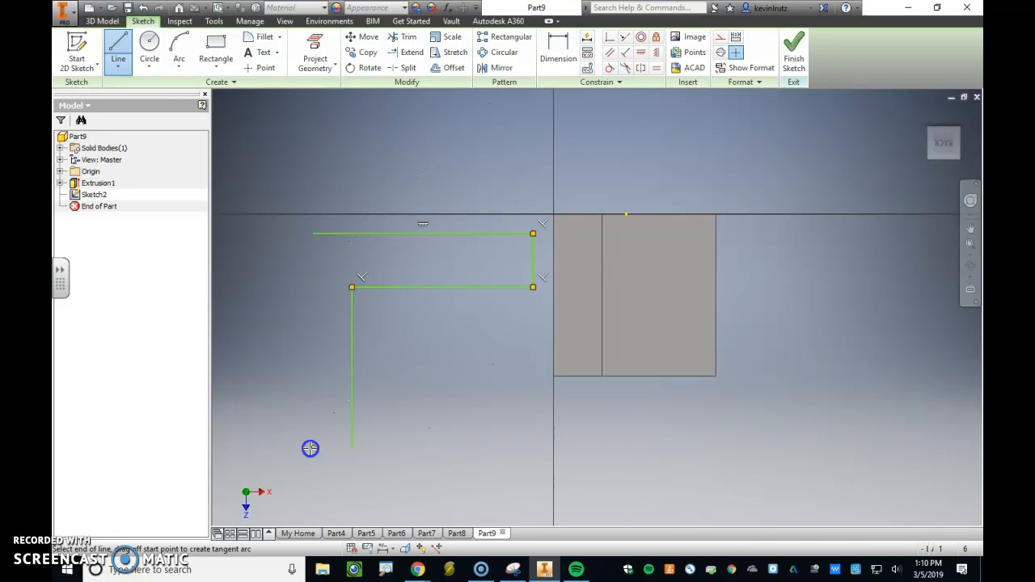
{"action": "left_click", "coordinate": [314, 233]}
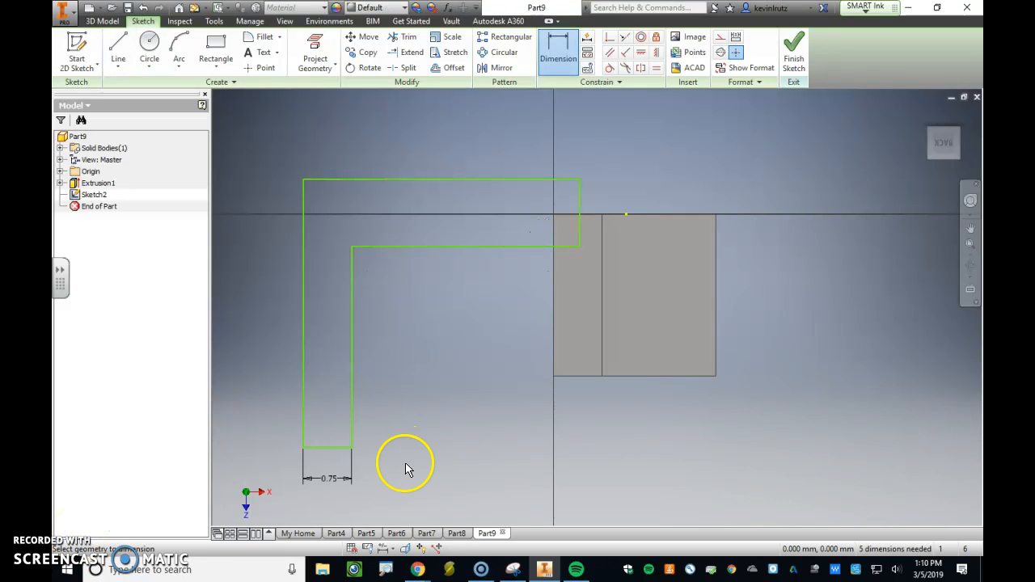
Step: Dimension the new profile's long outer vertical edge, try a value of 2.5 mm, and undo that value
{"action": "left_click", "coordinate": [301, 325]}
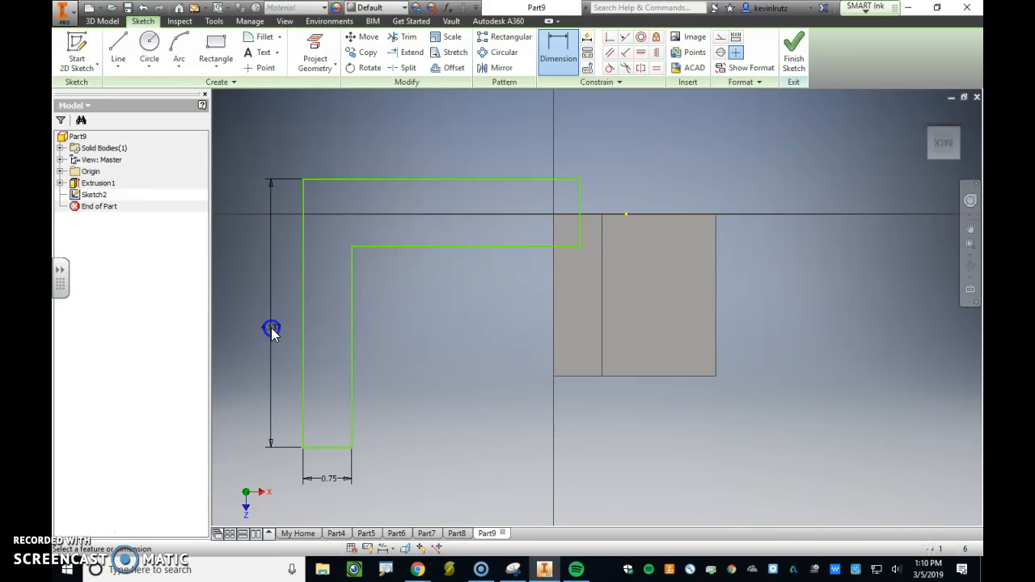
{"action": "left_click", "coordinate": [271, 327]}
{"action": "type", "text": "2.5"}
{"action": "key", "text": "Return"}
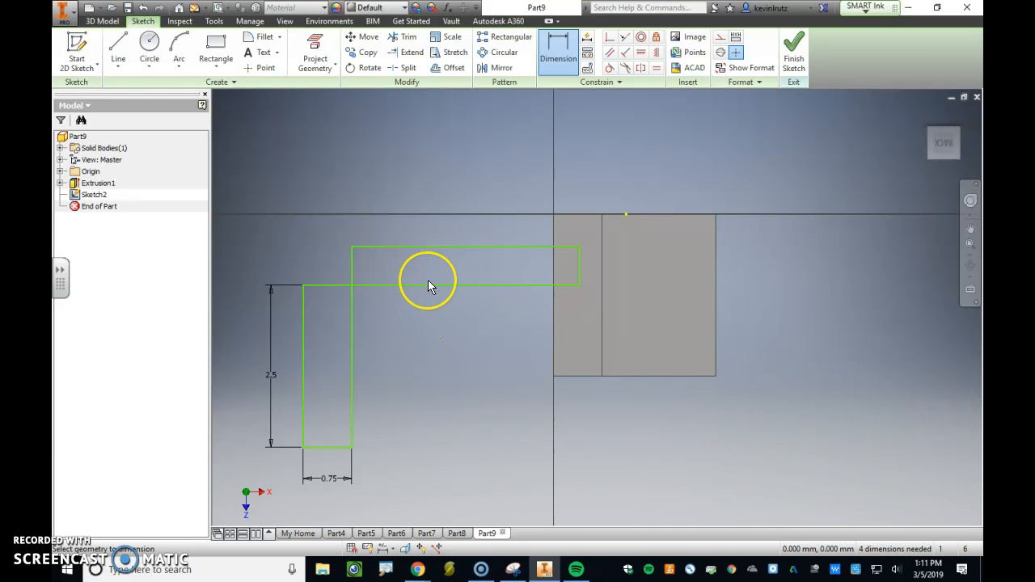
{"action": "key", "text": "ctrl+z"}
Step: Dimension the thickness of the new profile's horizontal leg between its two long edges as 0.75 mm
{"action": "left_click", "coordinate": [454, 246]}
{"action": "left_click", "coordinate": [453, 178]}
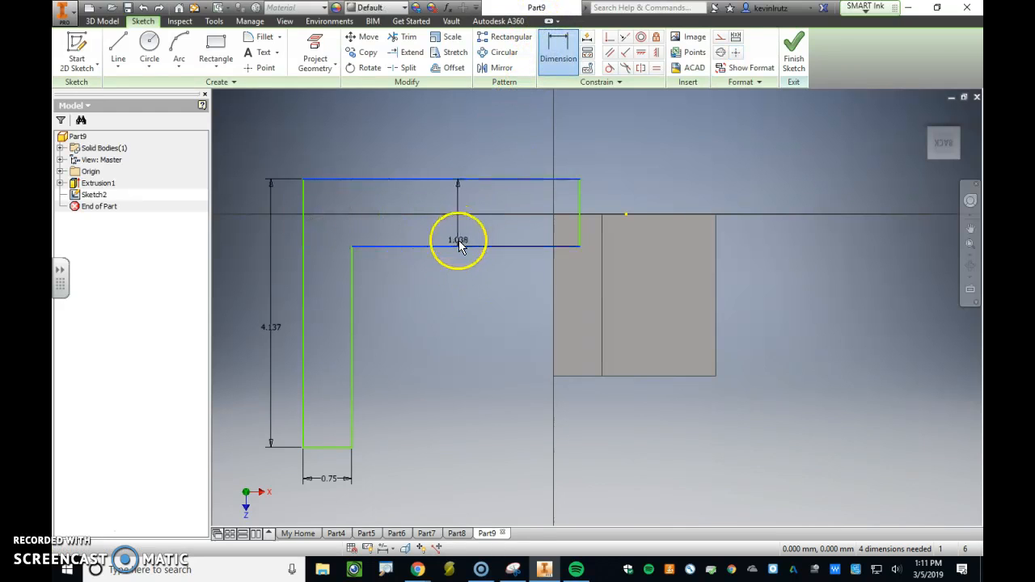
{"action": "left_click_drag", "start_coordinate": [451, 187], "coordinate": [628, 194]}
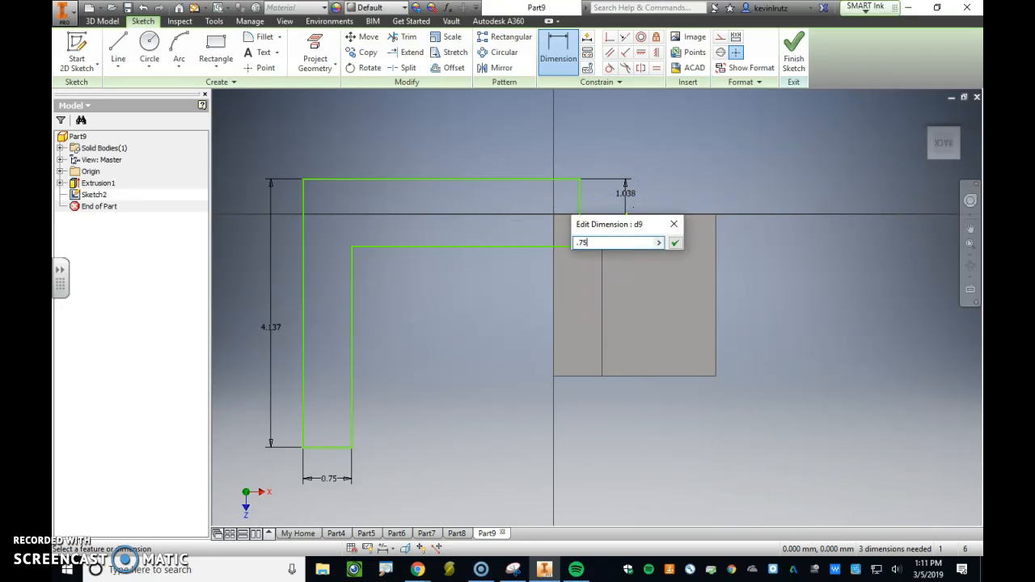
{"action": "type", "text": ".75"}
{"action": "key", "text": "Return"}
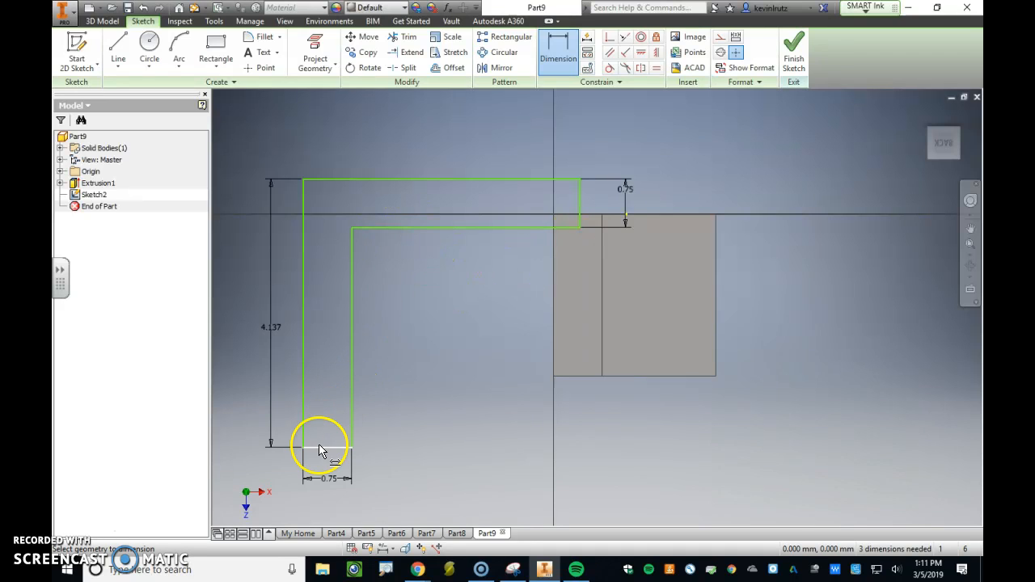
Step: Set the existing dimension of the new profile's long outer vertical edge to 2.5 mm
{"action": "left_click", "coordinate": [271, 331]}
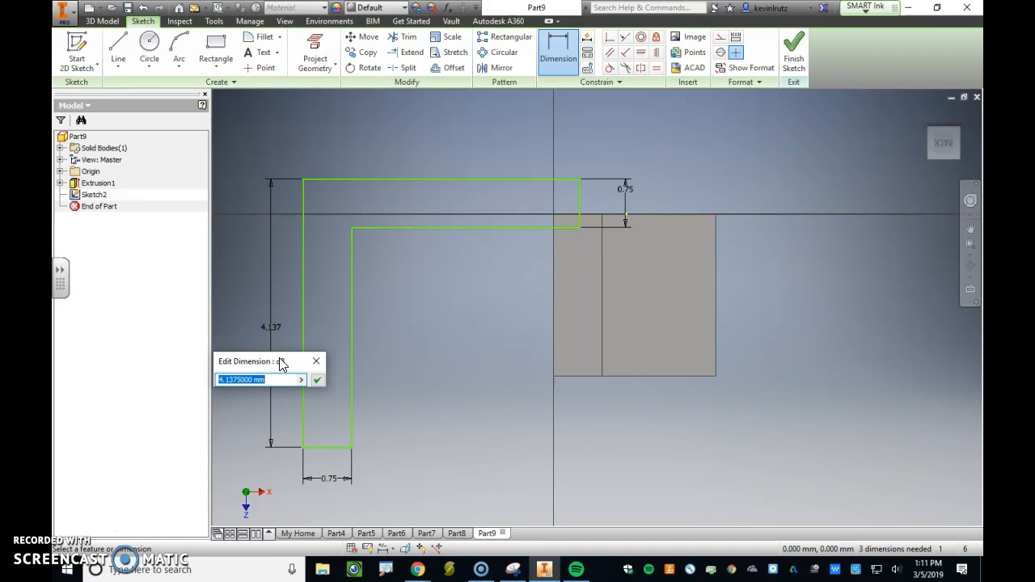
{"action": "type", "text": "2.5"}
{"action": "key", "text": "Return"}
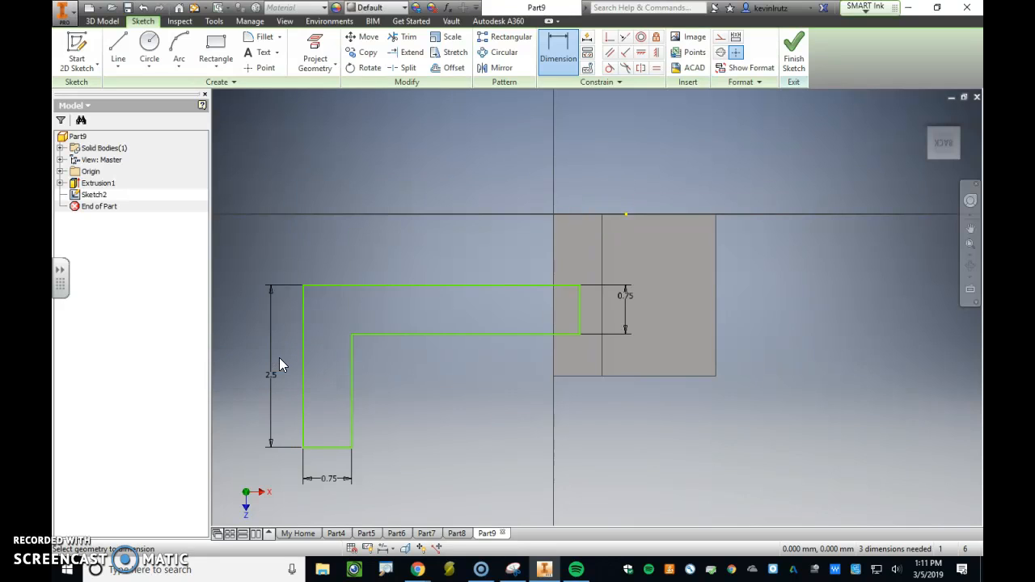
Step: Dimension the new profile's overall width above its horizontal leg as 2.5 mm
{"action": "left_click", "coordinate": [304, 315]}
{"action": "left_click", "coordinate": [579, 307]}
{"action": "left_click", "coordinate": [397, 194]}
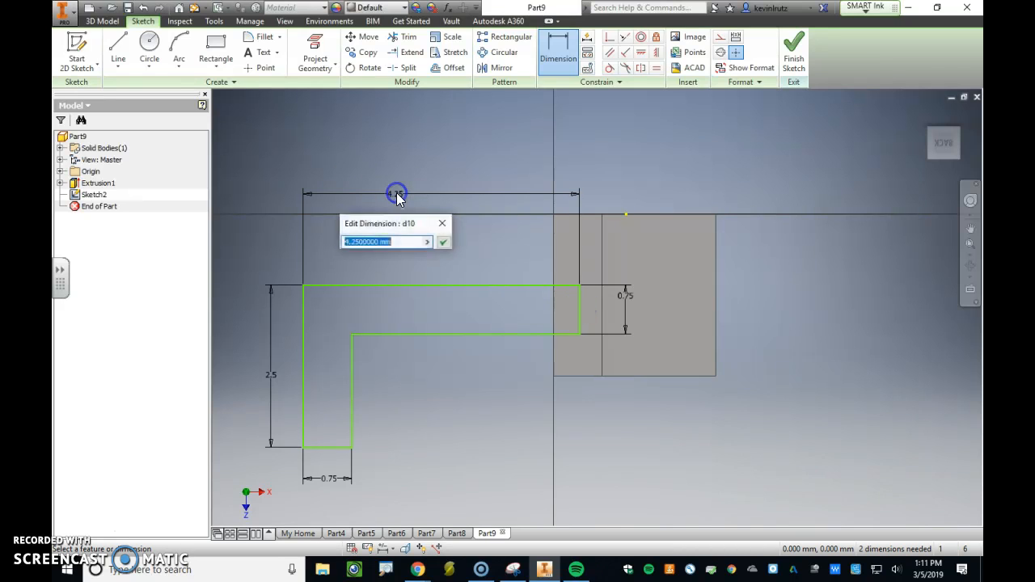
{"action": "type", "text": "2.5"}
{"action": "key", "text": "Return"}
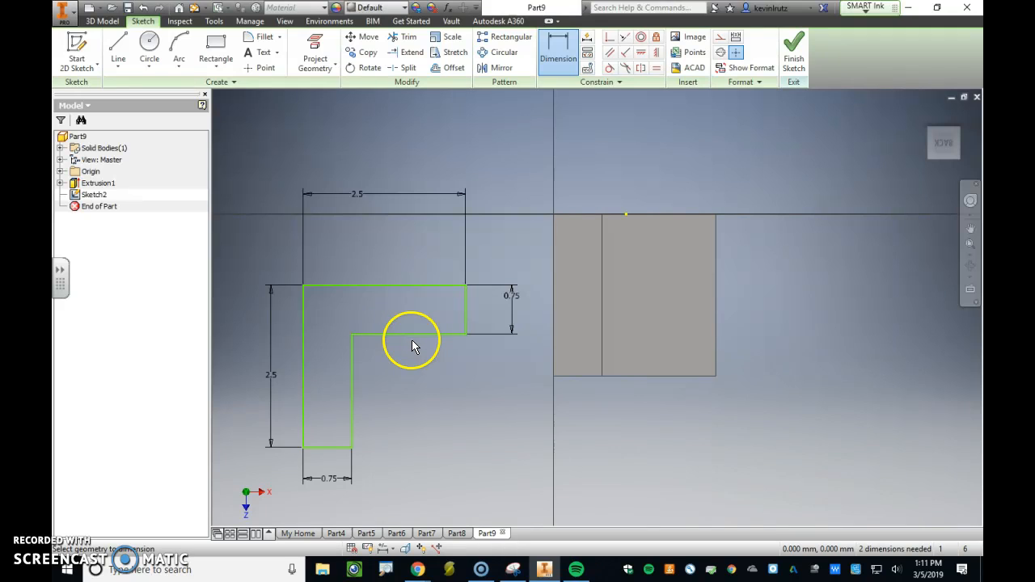
Step: Dimension the gap between the L-shaped profile's short right end and the solid's left edge as 0 mm
{"action": "left_click", "coordinate": [466, 315]}
{"action": "left_click", "coordinate": [553, 230]}
{"action": "left_click", "coordinate": [515, 184]}
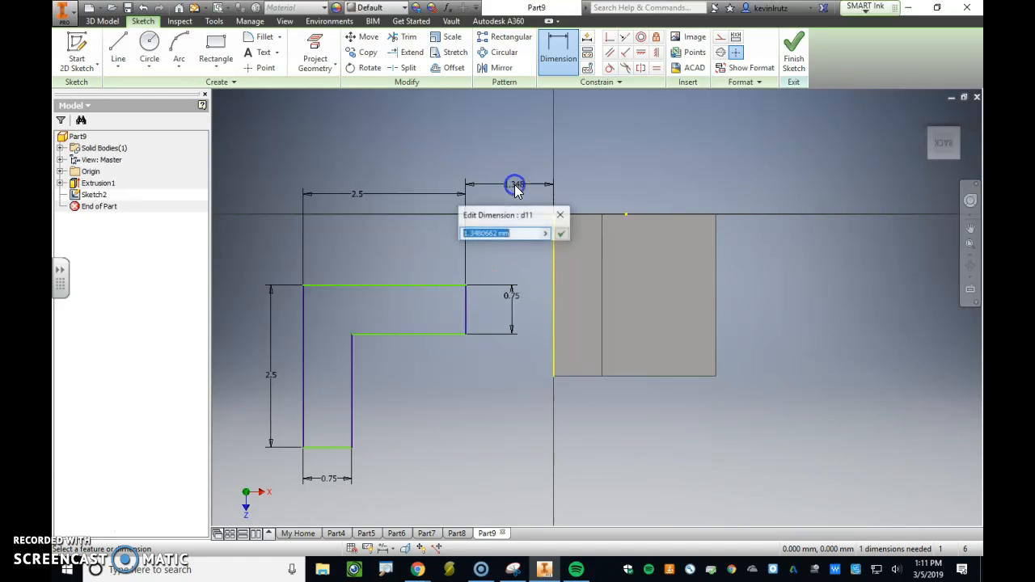
{"action": "type", "text": "0"}
{"action": "key", "text": "Return"}
Step: Dimension the vertical offset between the profile's top edge and the solid's top edge as 0 mm and finish the sketch
{"action": "left_click", "coordinate": [525, 286]}
{"action": "left_click", "coordinate": [578, 215]}
{"action": "left_click", "coordinate": [338, 249]}
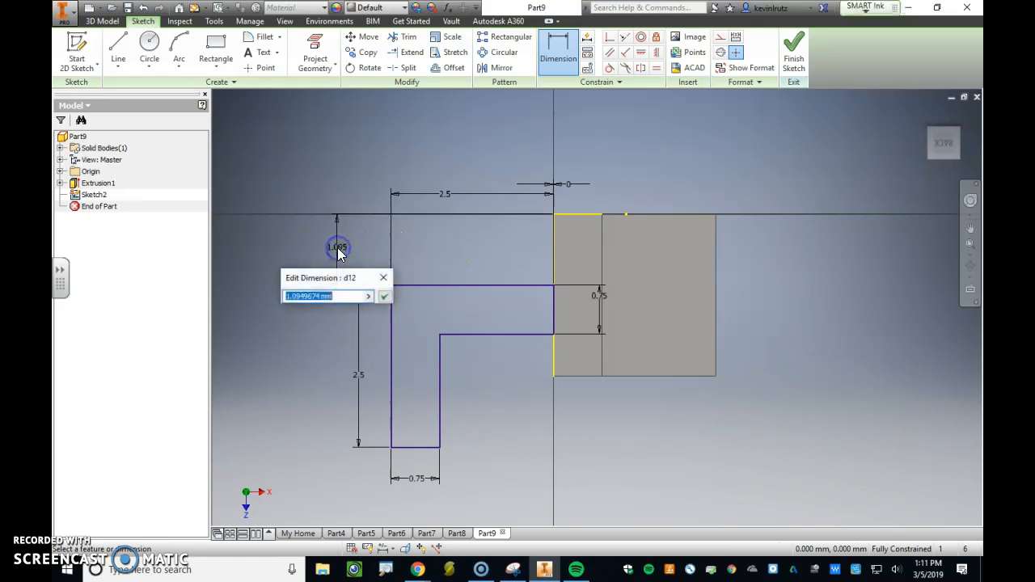
{"action": "key", "text": "Return"}
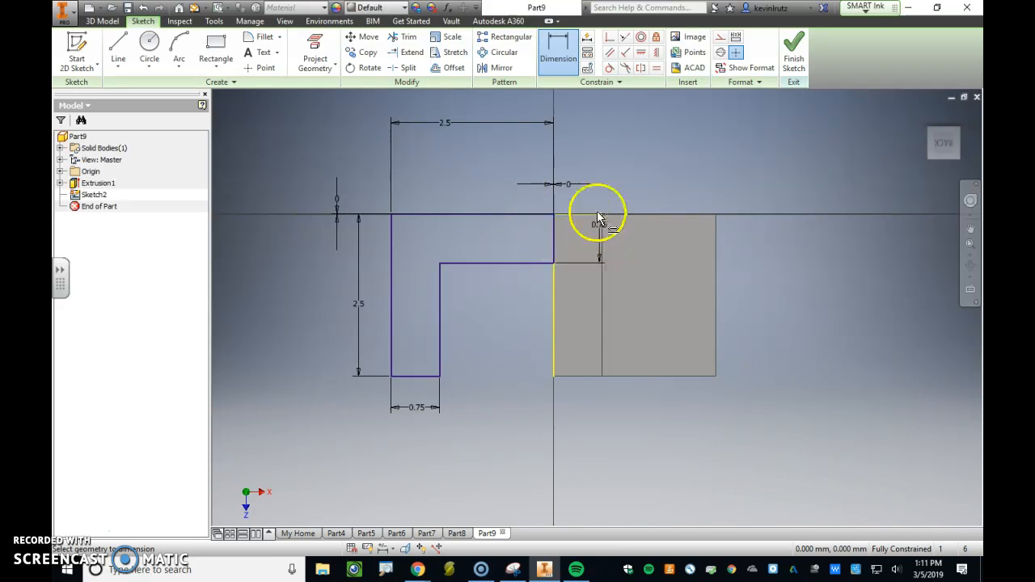
{"action": "left_click", "coordinate": [793, 50]}
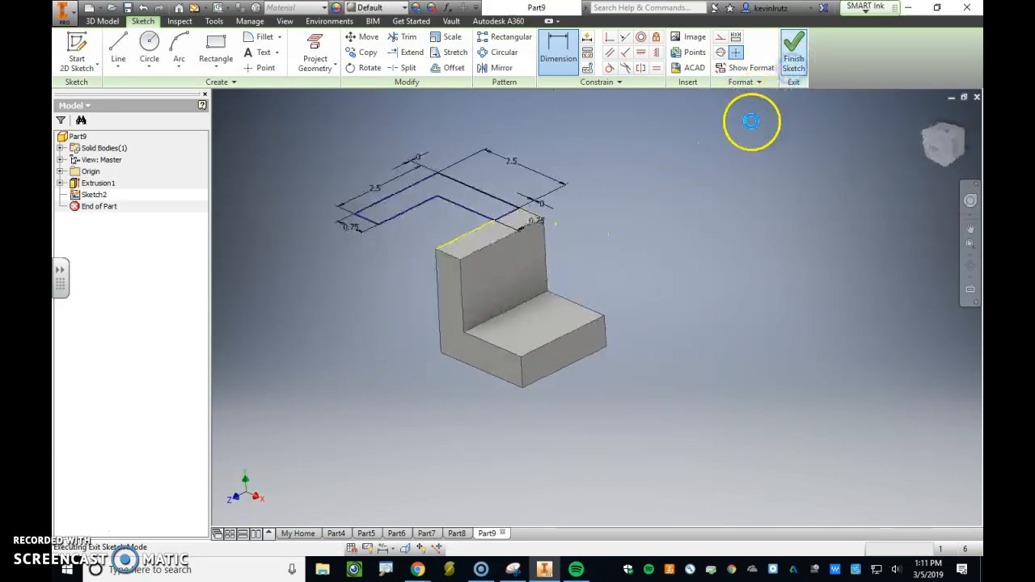
Step: Extrude the second L-shaped profile 2.5 mm downward, joined to the existing solid
{"action": "left_click", "coordinate": [118, 50]}
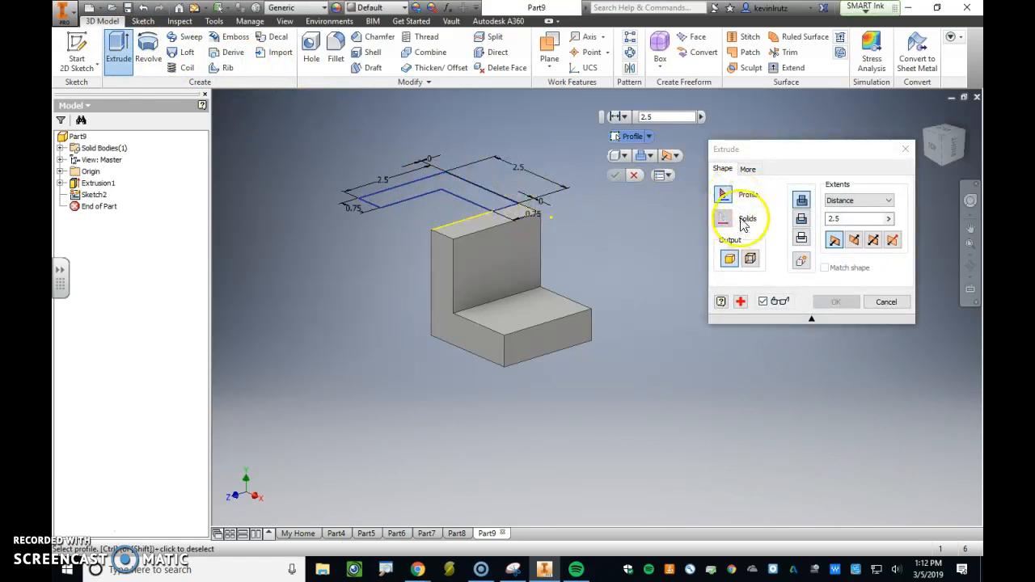
{"action": "left_click", "coordinate": [474, 193]}
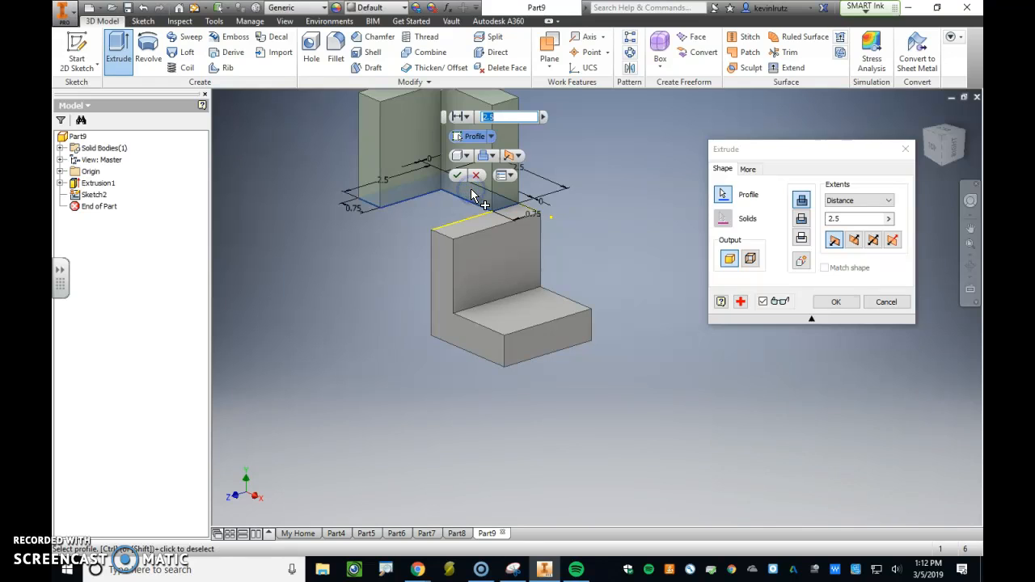
{"action": "left_click", "coordinate": [854, 239]}
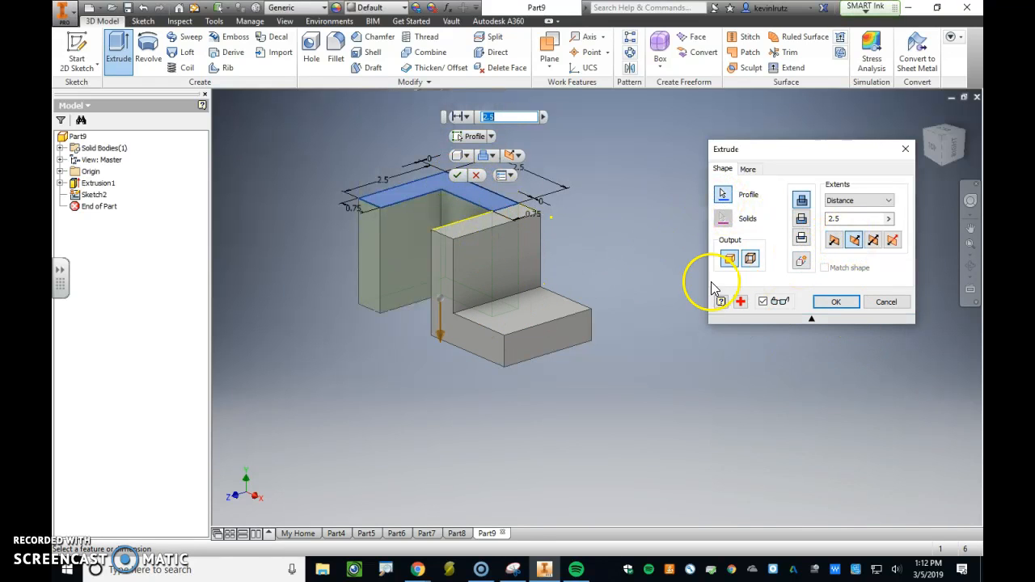
{"action": "left_click", "coordinate": [835, 304]}
Step: Start a sketch on the upper face of the solid's low horizontal leg and draw a 0.75 mm diameter circle on it
{"action": "middle_click_drag", "start_coordinate": [448, 368], "coordinate": [469, 366], "text": "shift"}
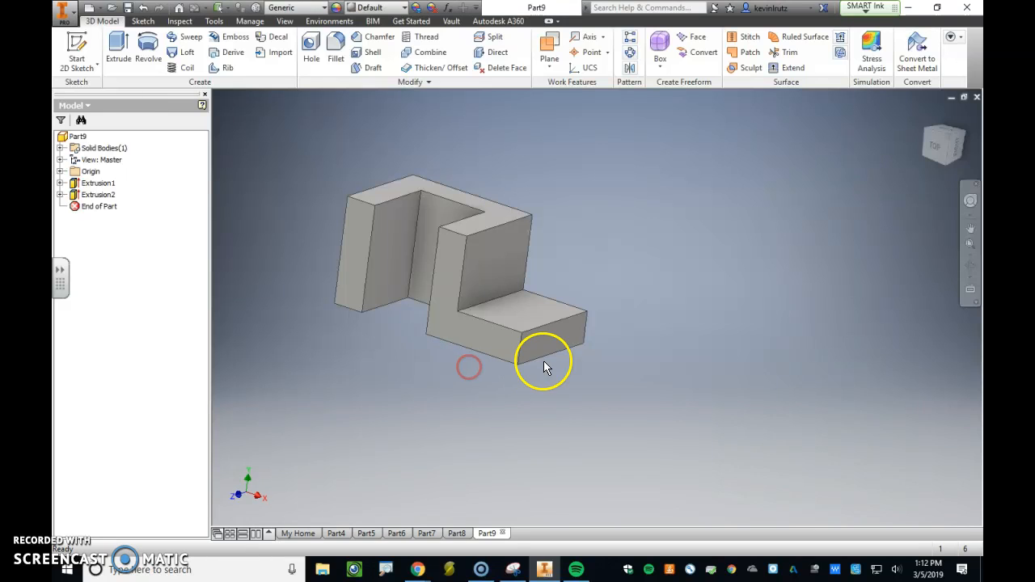
{"action": "left_click", "coordinate": [83, 47]}
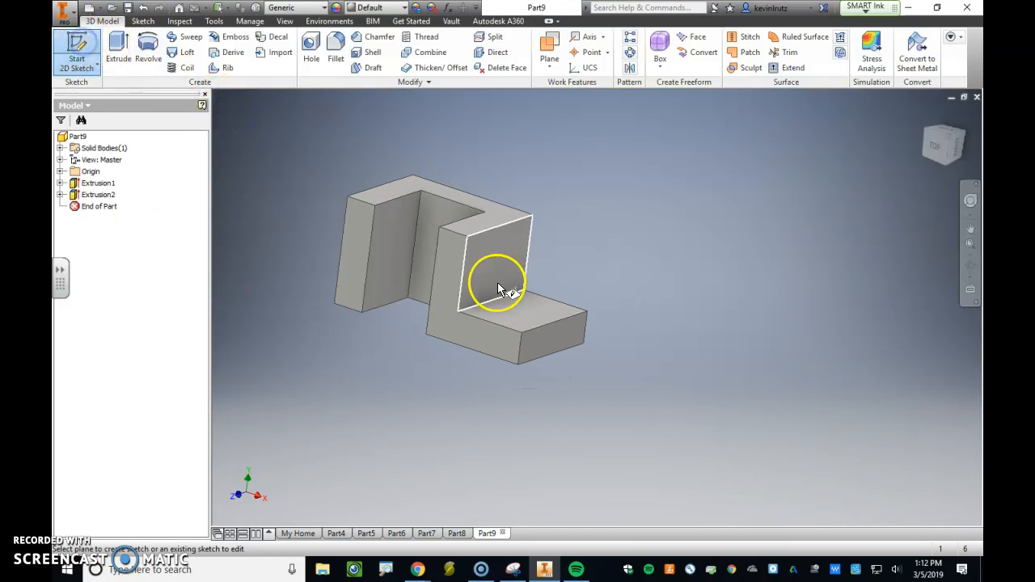
{"action": "left_click", "coordinate": [529, 305]}
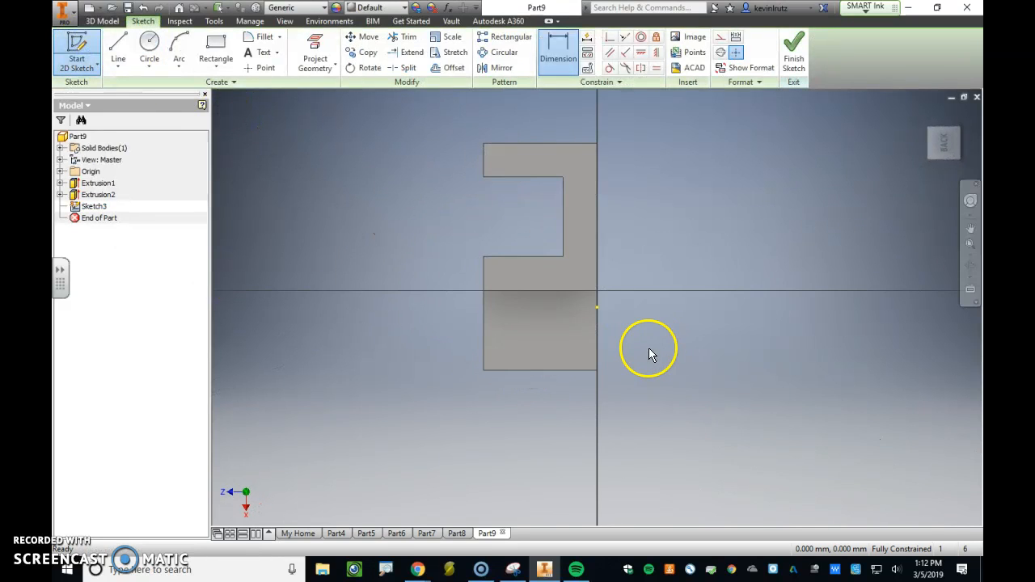
{"action": "left_click_drag", "start_coordinate": [954, 111], "coordinate": [770, 128]}
{"action": "middle_click_drag", "start_coordinate": [612, 356], "coordinate": [476, 331]}
{"action": "left_click", "coordinate": [149, 44]}
{"action": "left_click", "coordinate": [572, 282]}
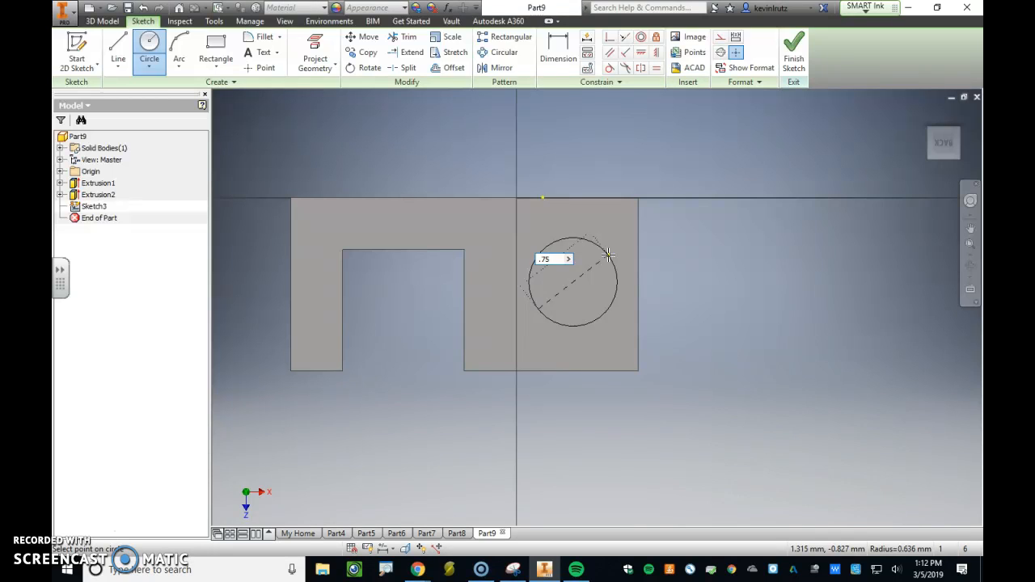
{"action": "type", "text": ".75"}
{"action": "key", "text": "Return"}
Step: Dimension the horizontal distance from the circle's center to the leg's outer right edge as 0.75 mm
{"action": "left_click", "coordinate": [558, 59]}
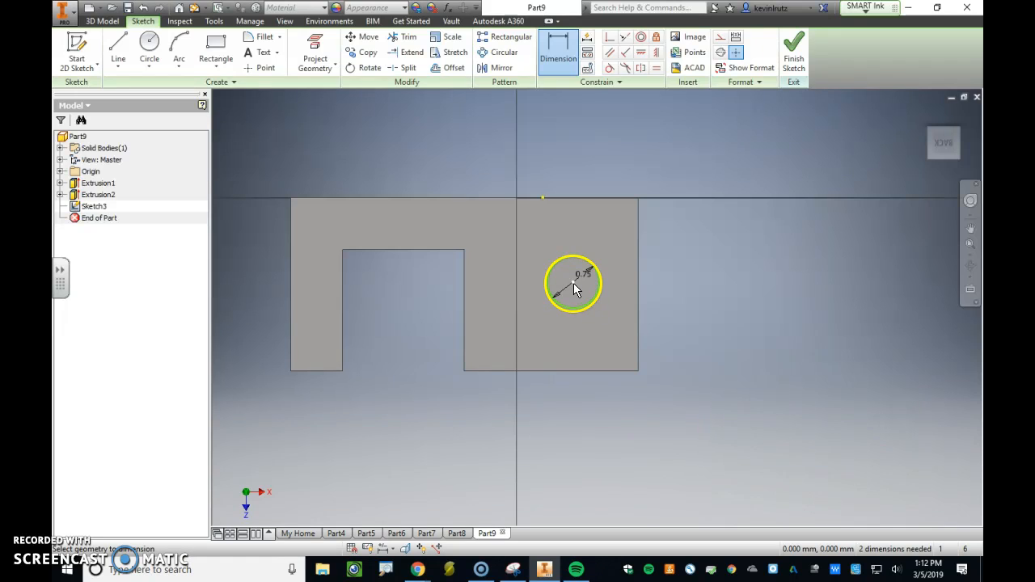
{"action": "scroll", "coordinate": [572, 283], "scroll_direction": "up", "scroll_amount": 5}
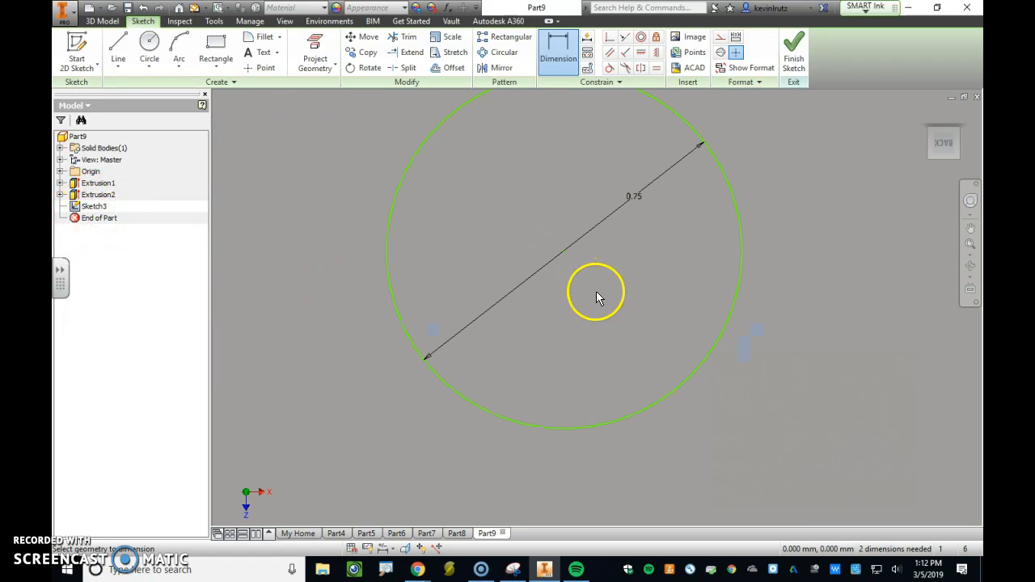
{"action": "scroll", "coordinate": [450, 257], "scroll_direction": "down", "scroll_amount": 5}
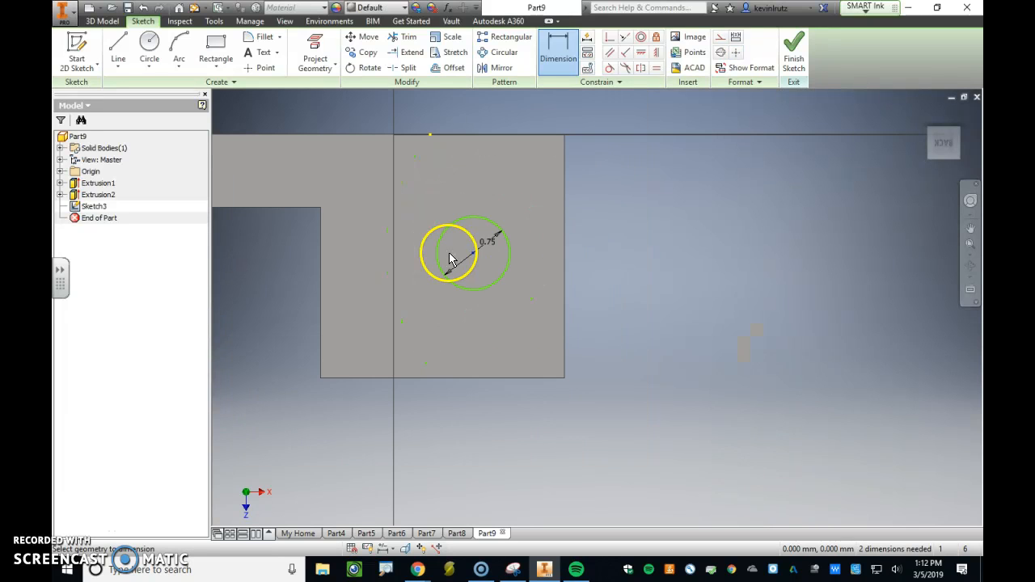
{"action": "left_click", "coordinate": [567, 263]}
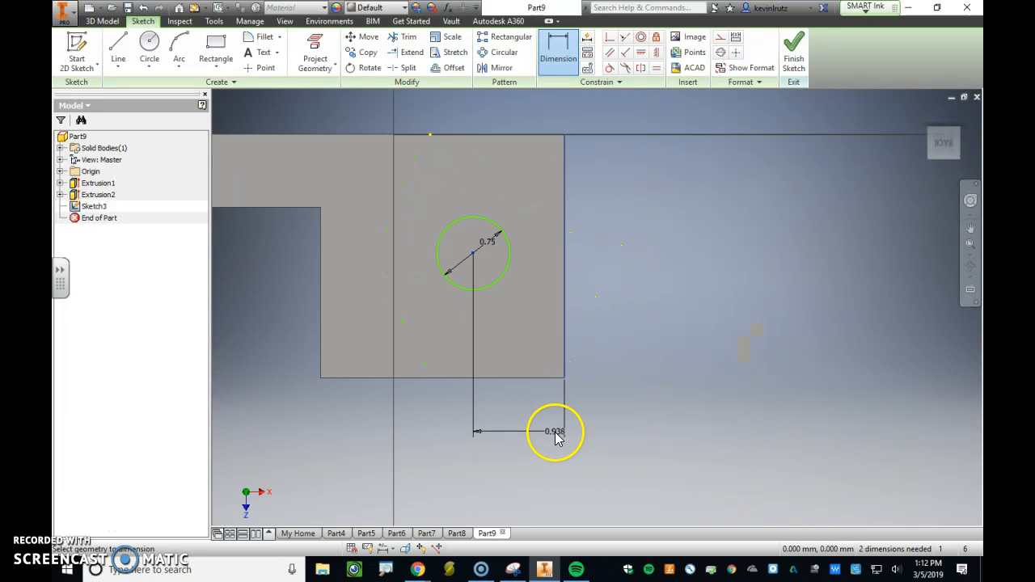
{"action": "left_click", "coordinate": [526, 446]}
{"action": "type", "text": ".75"}
{"action": "key", "text": "Return"}
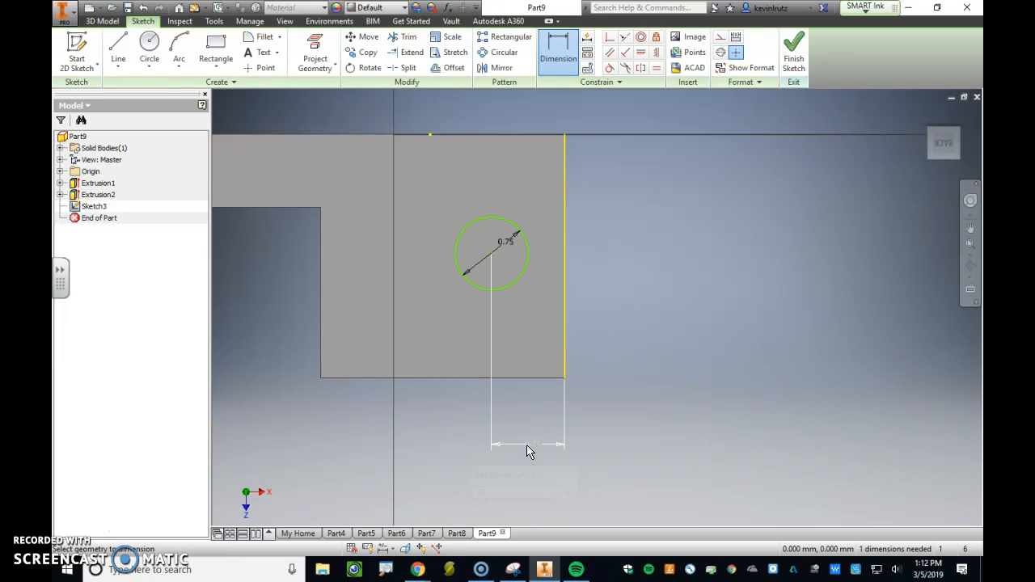
Step: Dimension the vertical distance from the circle's center to the leg's top edge as 1.25 mm and finish the sketch
{"action": "left_click", "coordinate": [492, 254]}
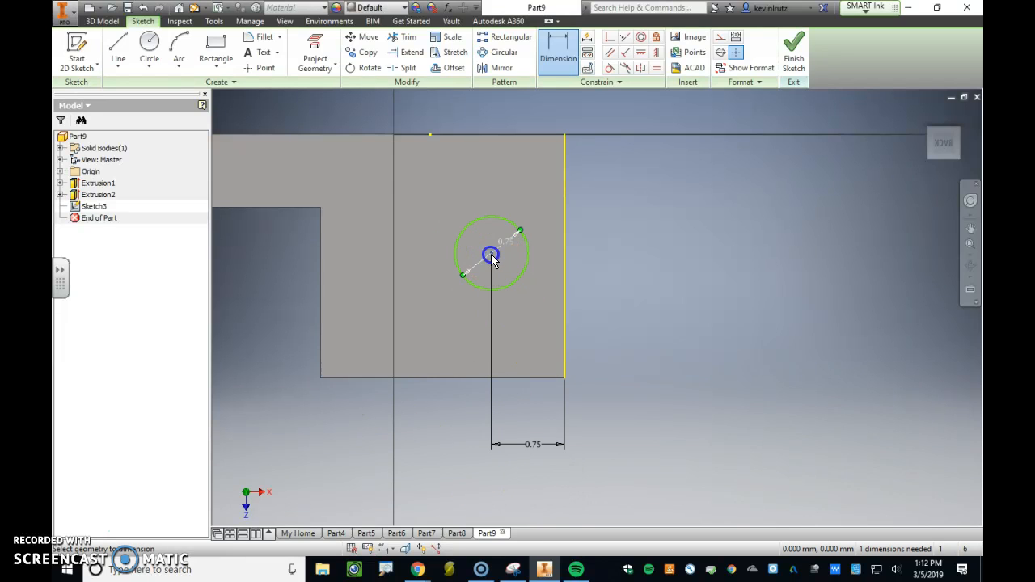
{"action": "left_click", "coordinate": [501, 134]}
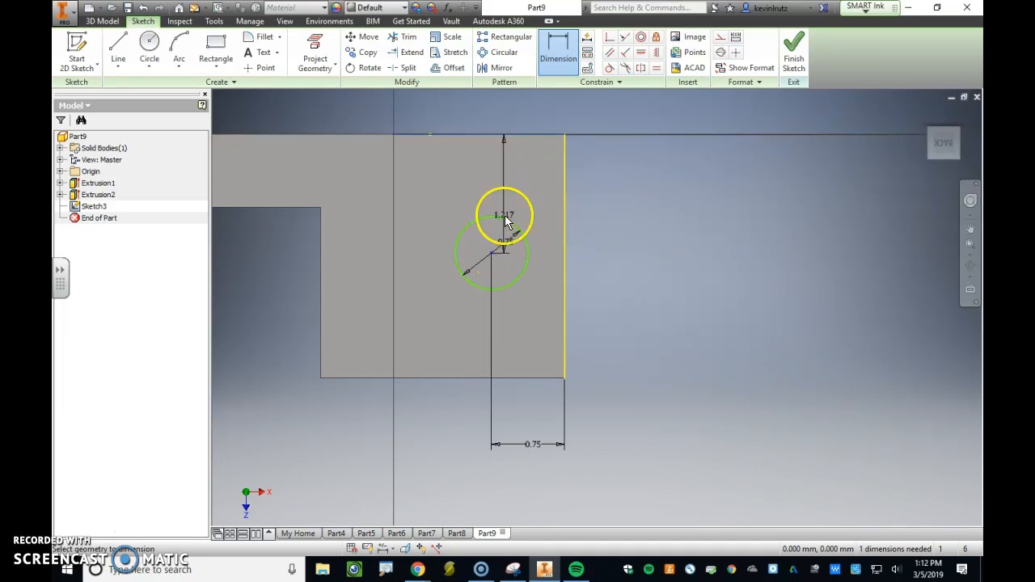
{"action": "left_click", "coordinate": [618, 199]}
{"action": "type", "text": "1.25"}
{"action": "key", "text": "Return"}
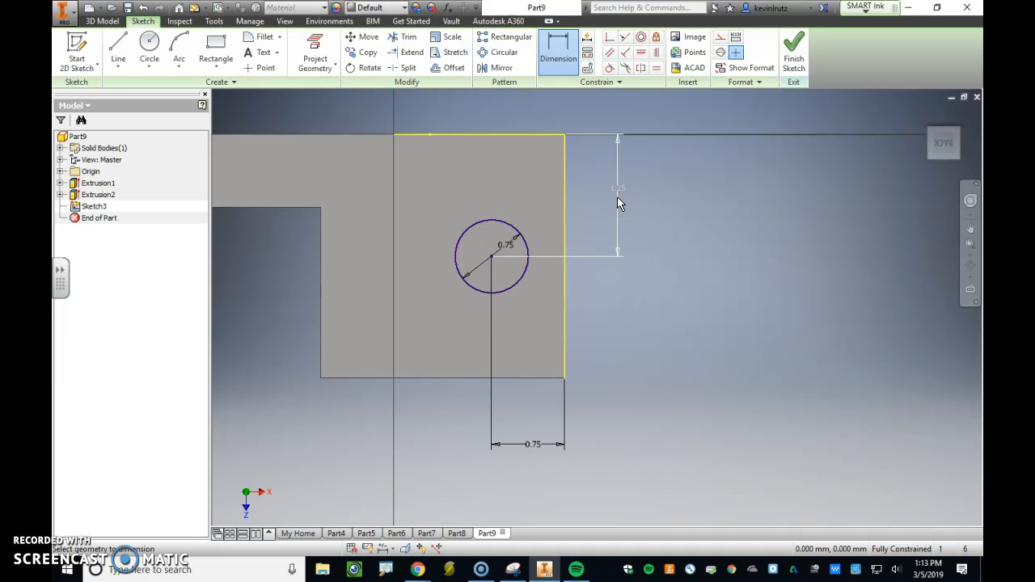
{"action": "left_click", "coordinate": [793, 57]}
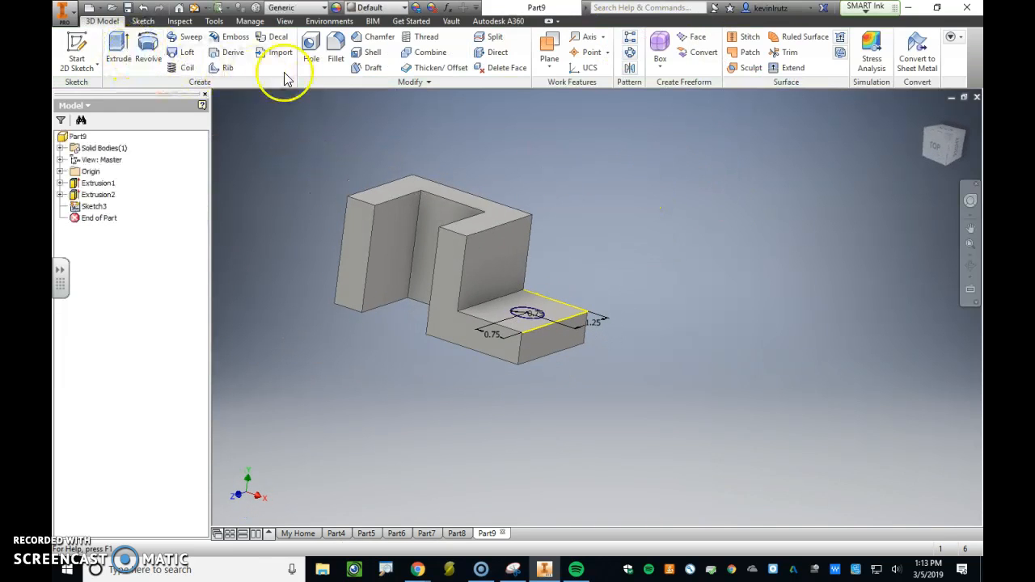
Step: Cut a hole through the low leg by extruding the circle 2.5 mm downward, trying the Join and Intersect operations before choosing Cut
{"action": "left_click", "coordinate": [114, 48]}
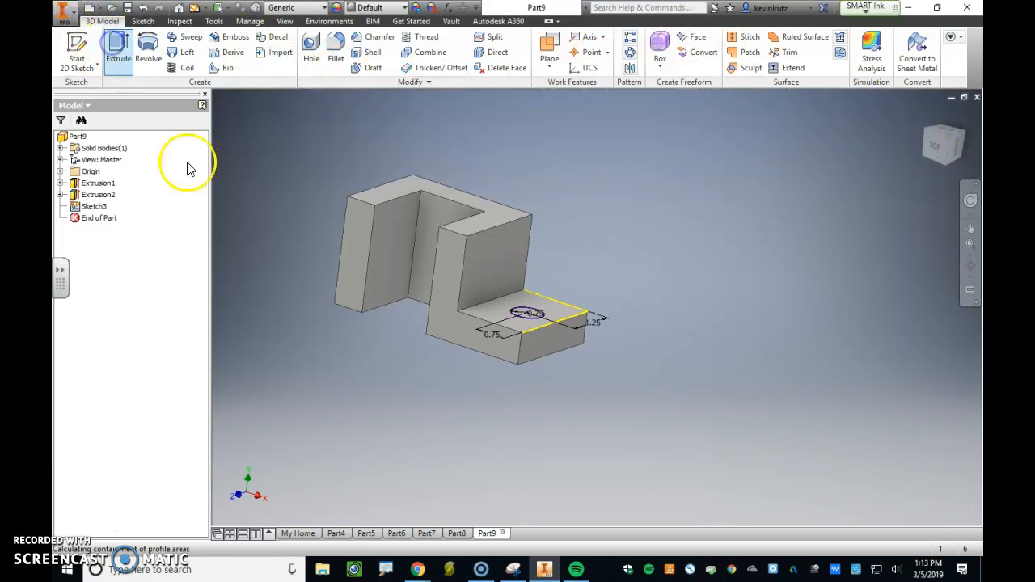
{"action": "left_click", "coordinate": [527, 313]}
{"action": "left_click", "coordinate": [855, 240]}
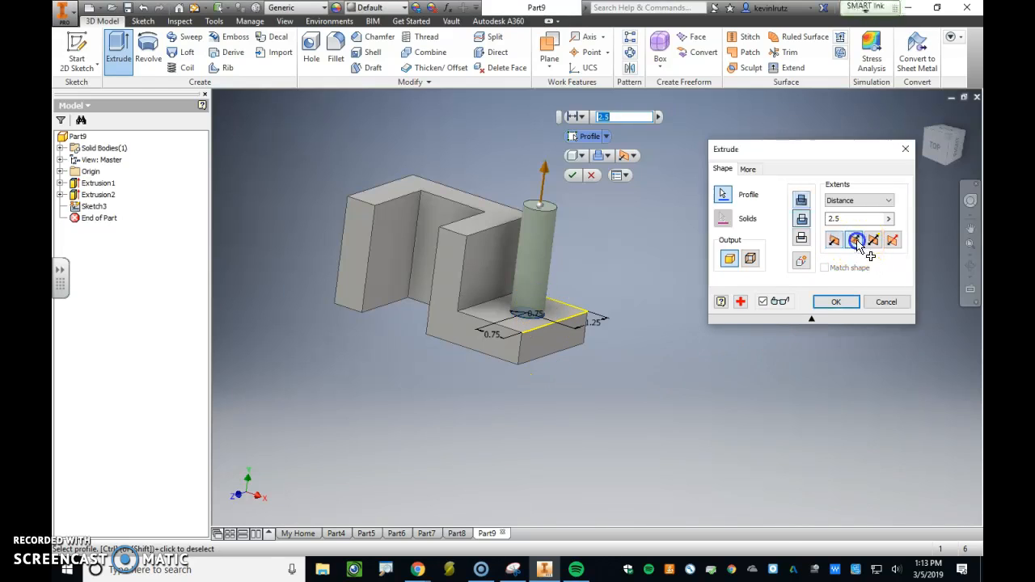
{"action": "left_click", "coordinate": [801, 199]}
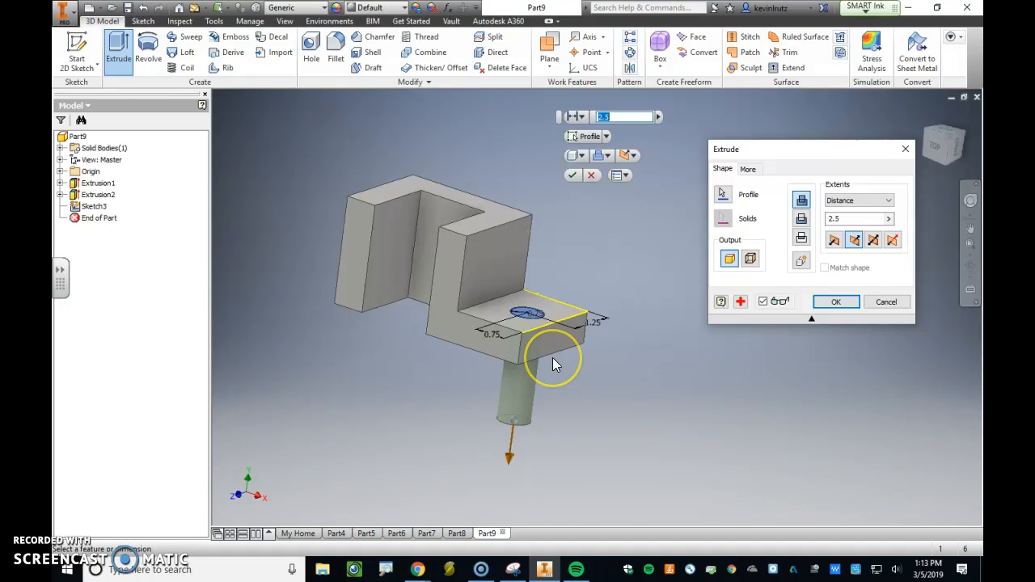
{"action": "left_click", "coordinate": [801, 218]}
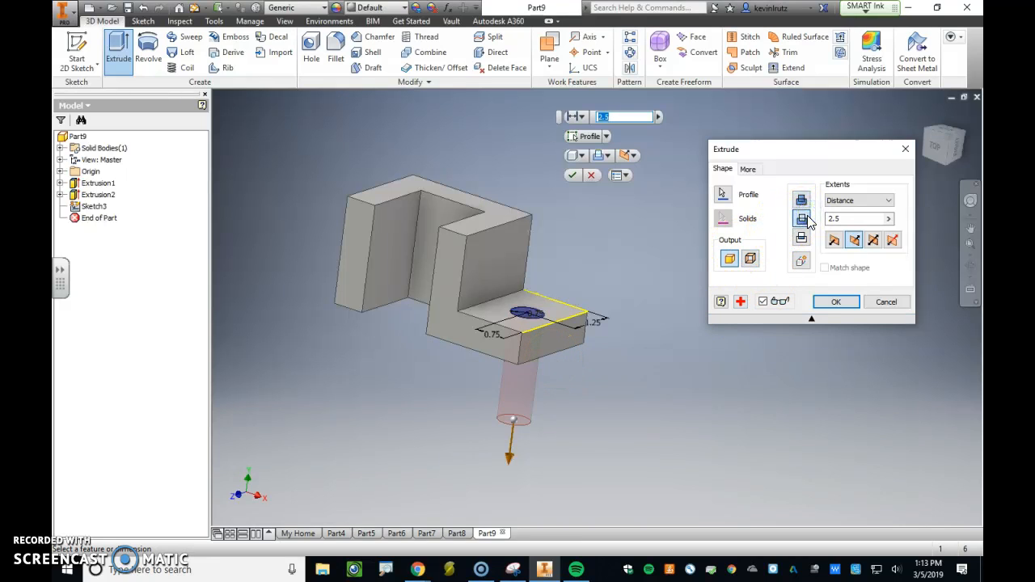
{"action": "left_click", "coordinate": [801, 238]}
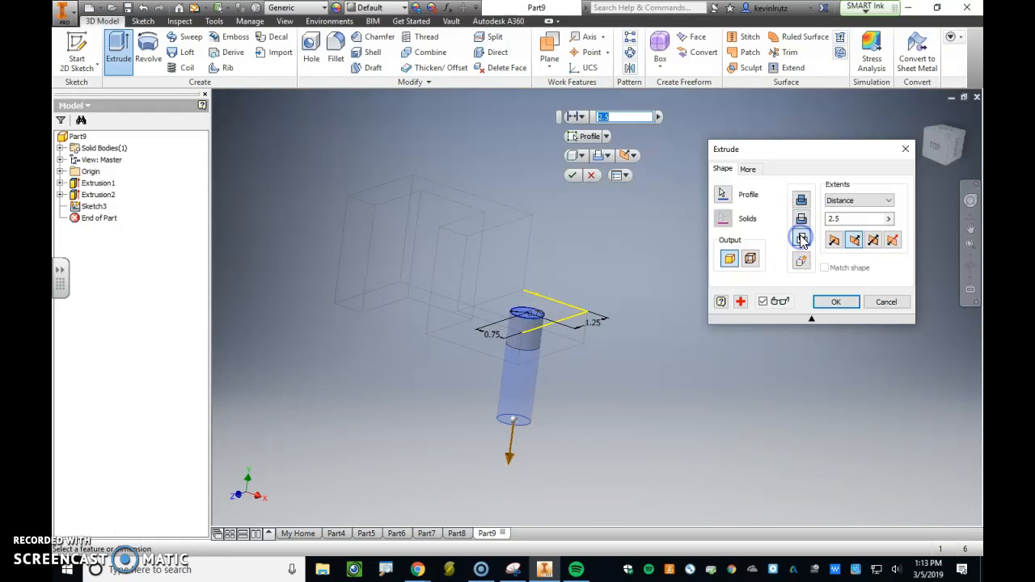
{"action": "left_click", "coordinate": [519, 339]}
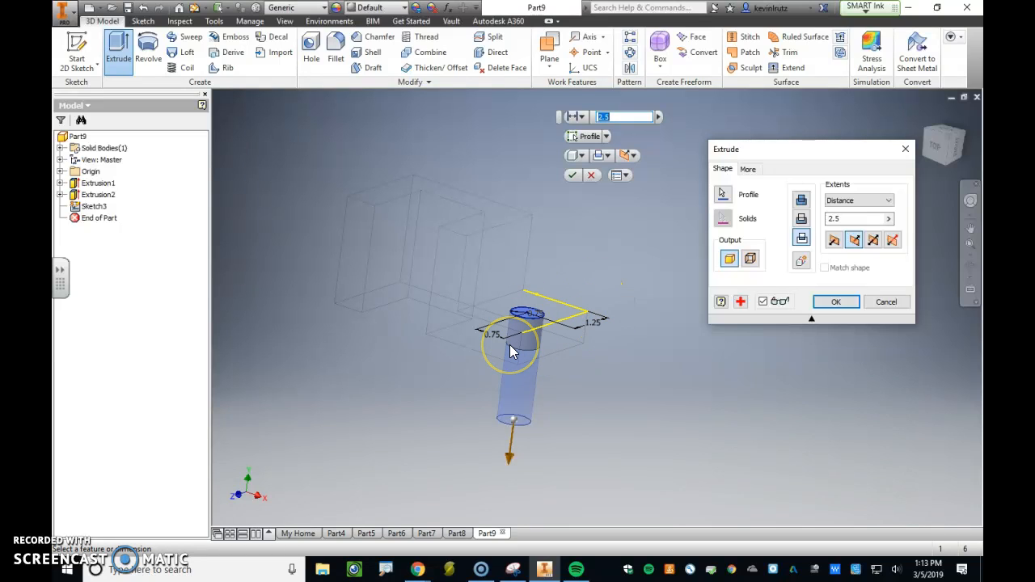
{"action": "left_click", "coordinate": [802, 218]}
{"action": "left_click", "coordinate": [836, 301]}
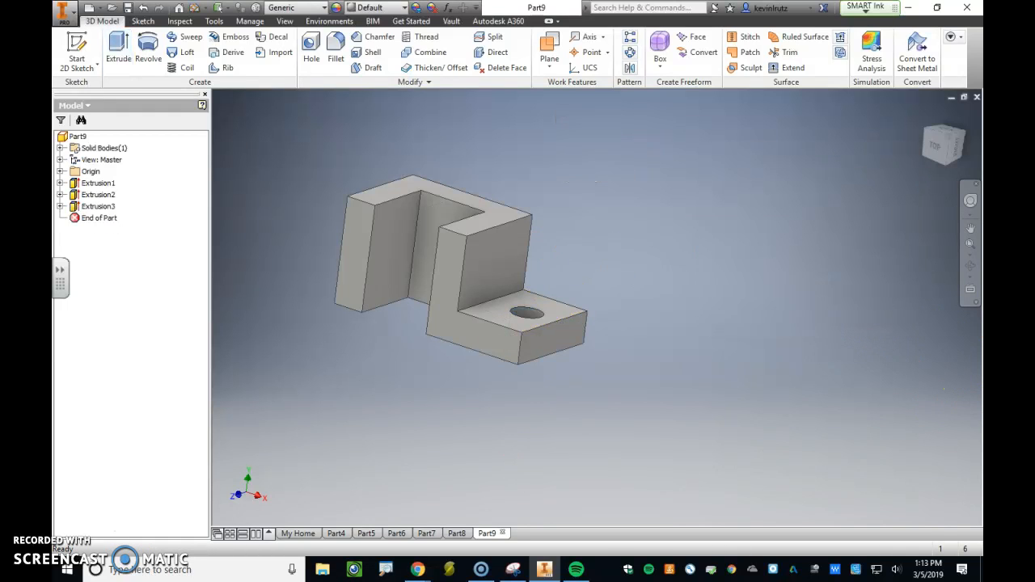
Step: Start a sketch on the vertical wall's face above the low leg and draw a 1 mm line along its top edge from the upper-left corner
{"action": "middle_click_drag", "start_coordinate": [497, 419], "coordinate": [442, 423], "text": "shift"}
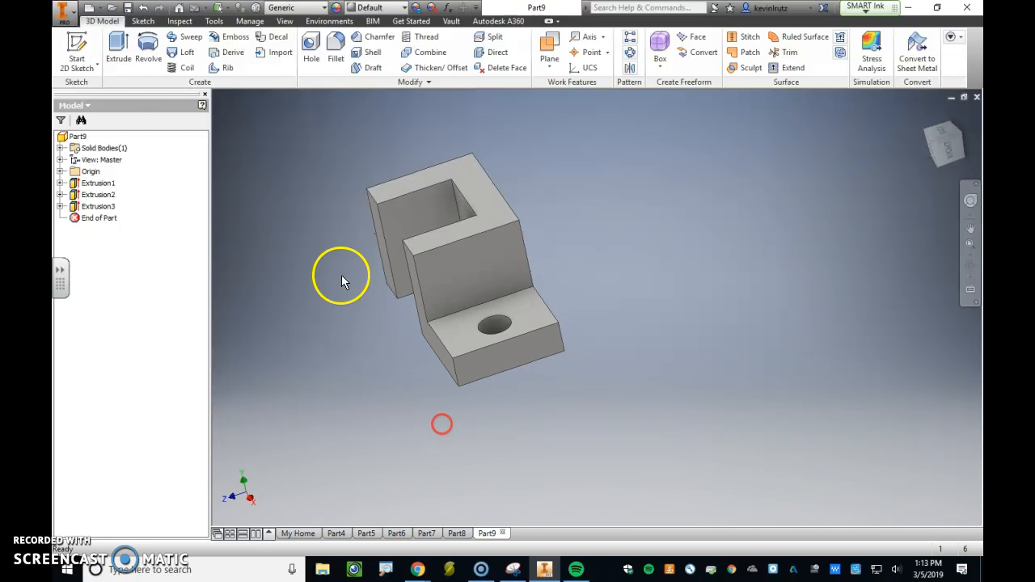
{"action": "left_click", "coordinate": [77, 47]}
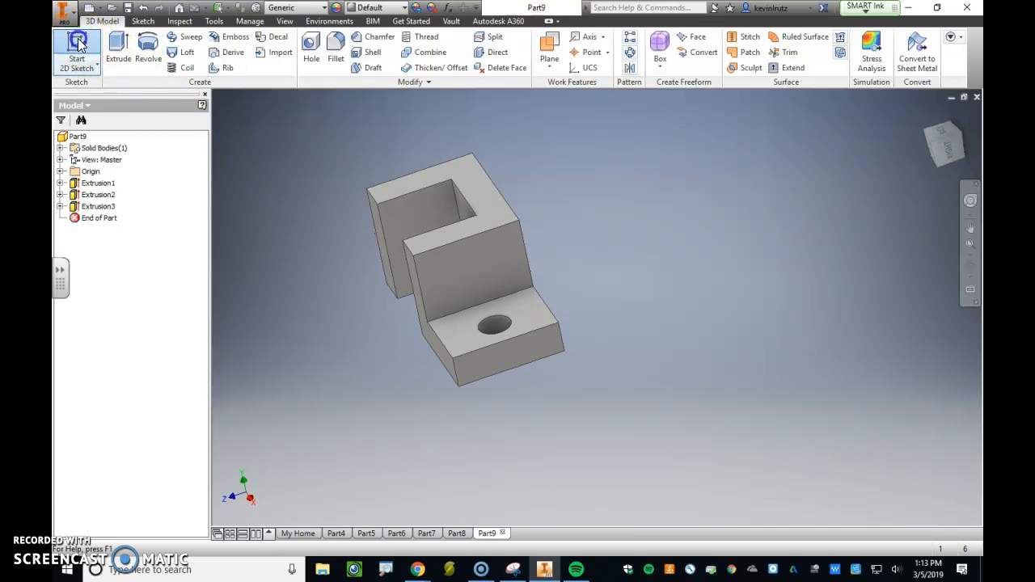
{"action": "left_click", "coordinate": [450, 275]}
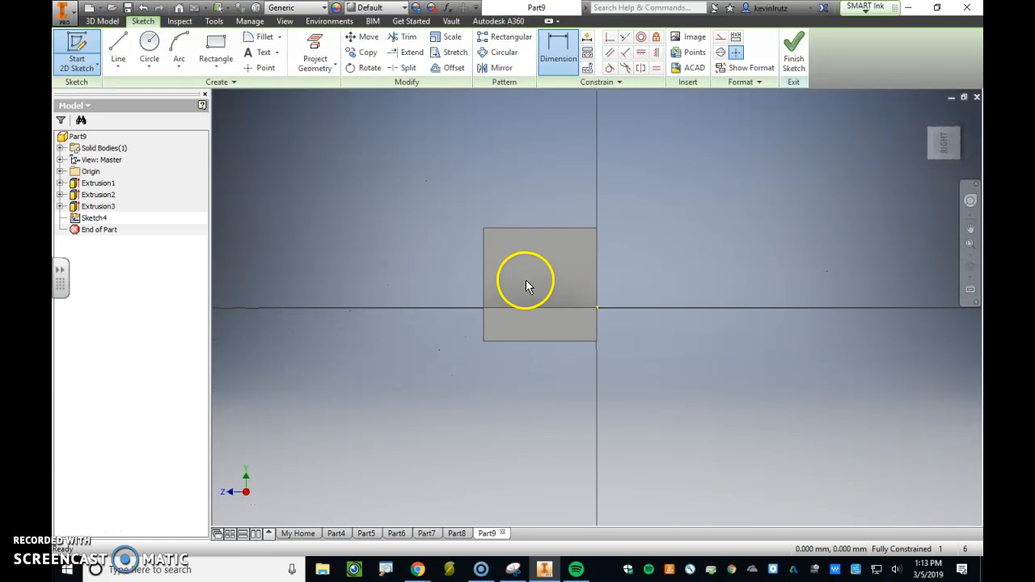
{"action": "scroll", "coordinate": [504, 255], "scroll_direction": "up", "scroll_amount": 3}
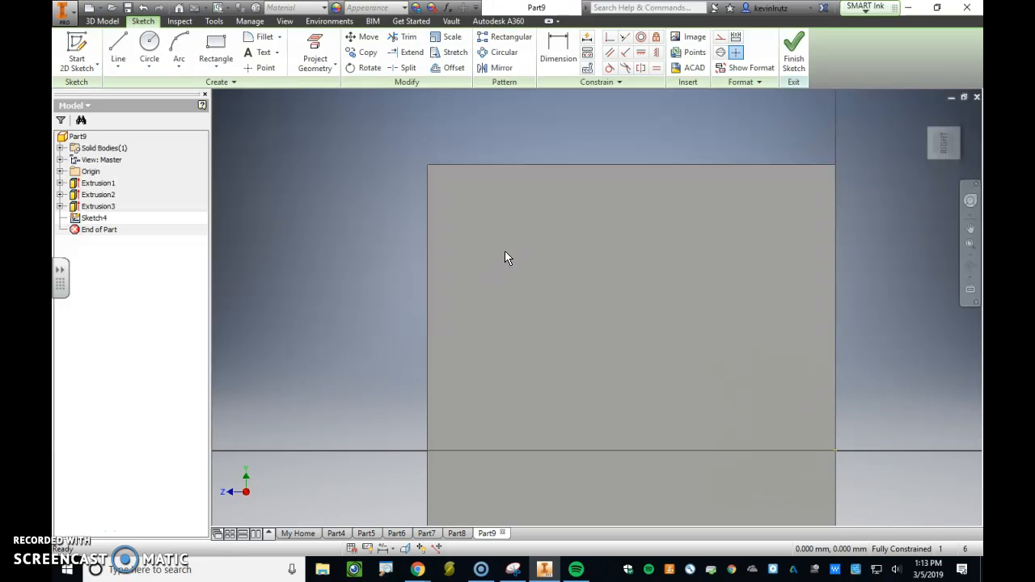
{"action": "left_click", "coordinate": [118, 46]}
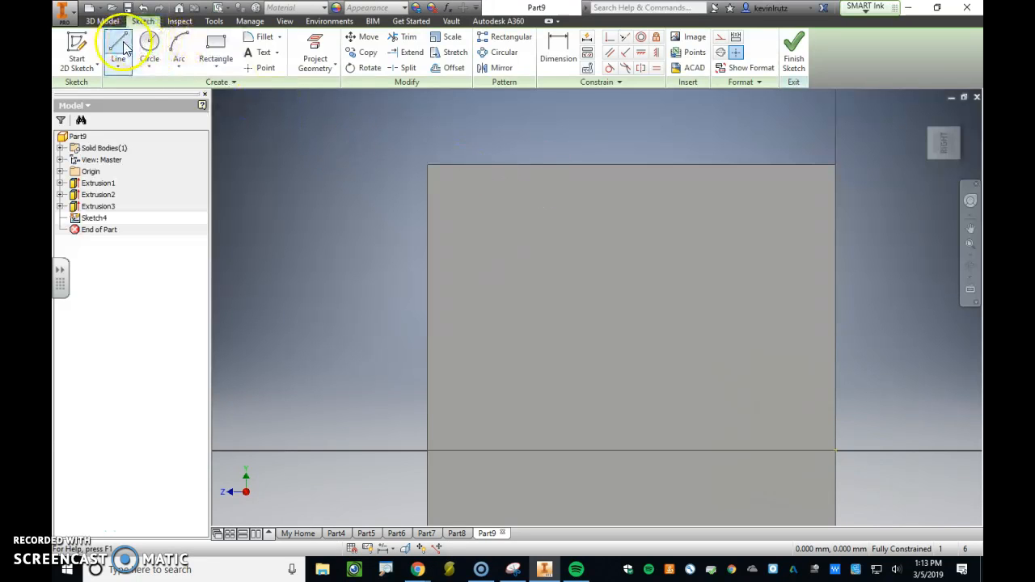
{"action": "left_click", "coordinate": [429, 164]}
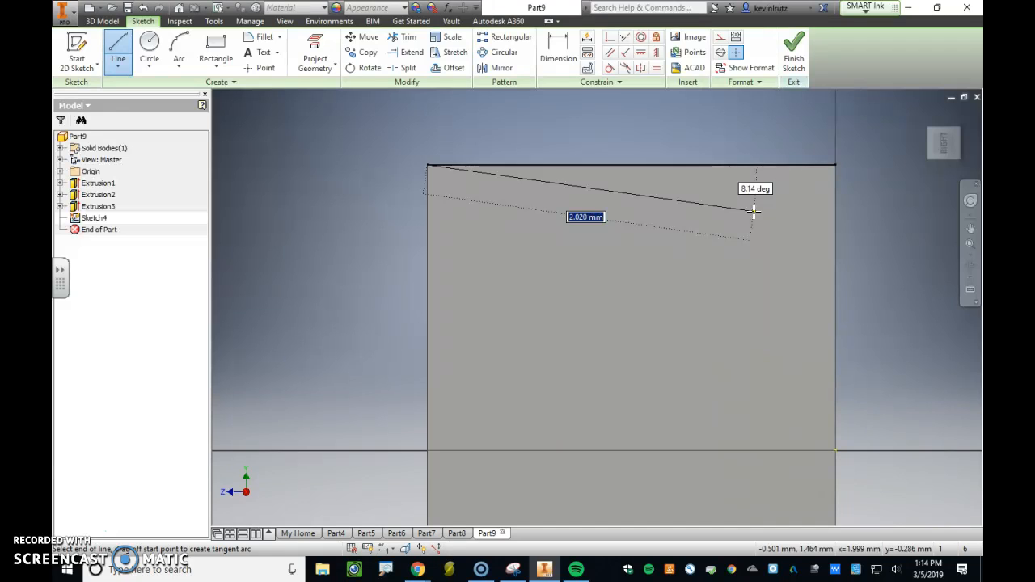
{"action": "key", "text": "Tab"}
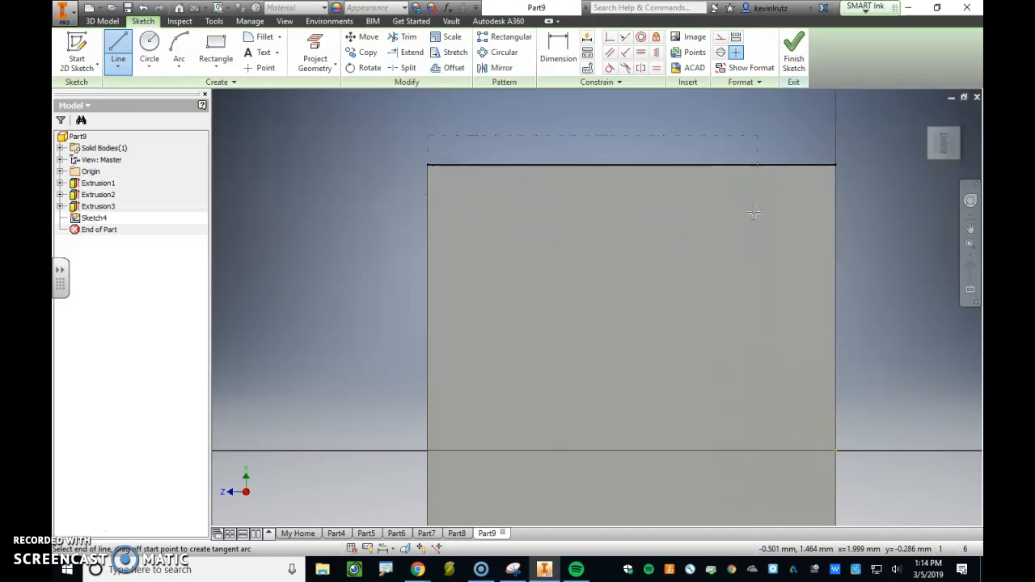
{"action": "type", "text": "1"}
{"action": "key", "text": "Return"}
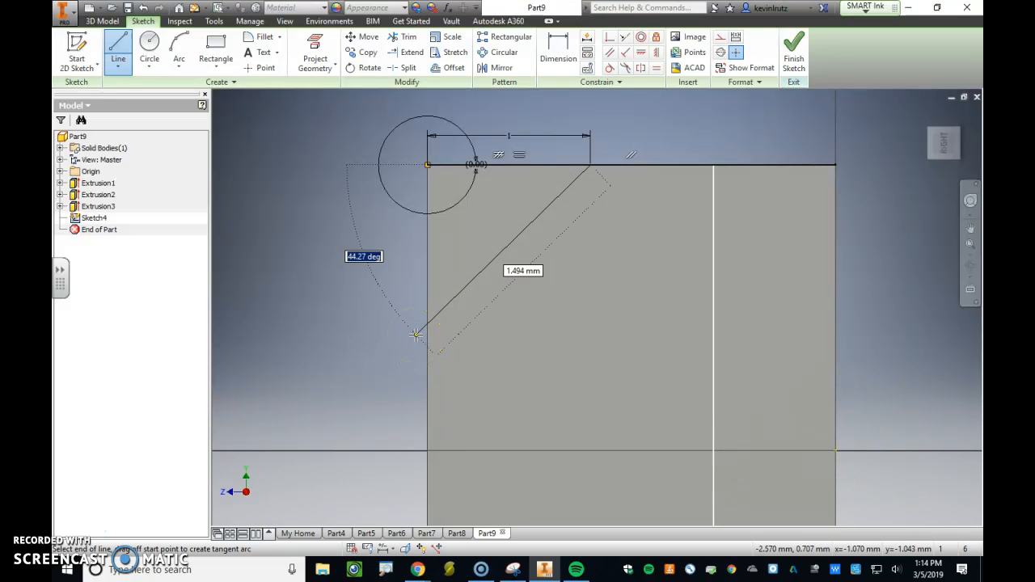
Step: Add a 45-degree line down to the wall's left edge, close the triangle at the corner and finish the sketch
{"action": "key", "text": "Tab"}
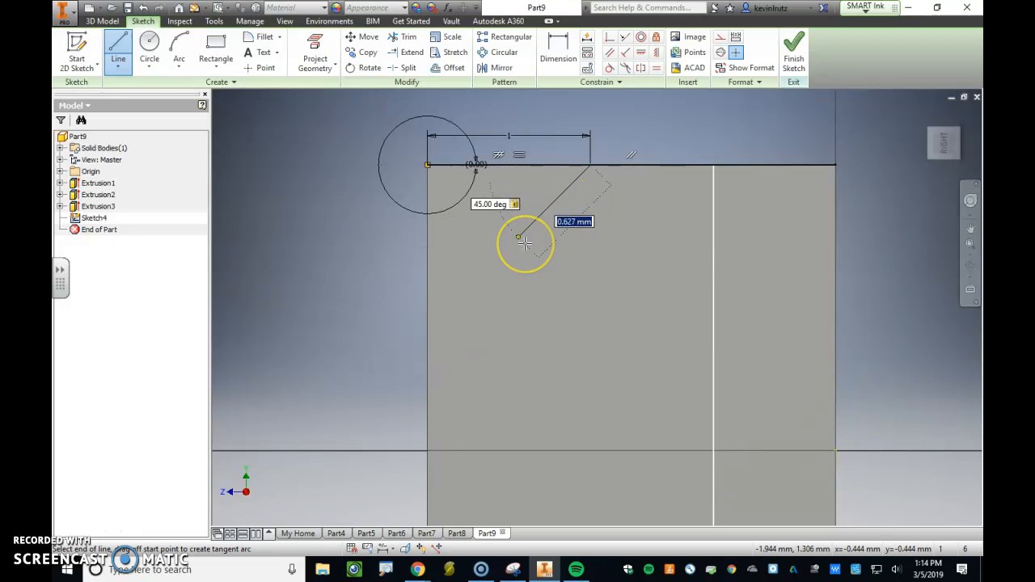
{"action": "left_click", "coordinate": [428, 325]}
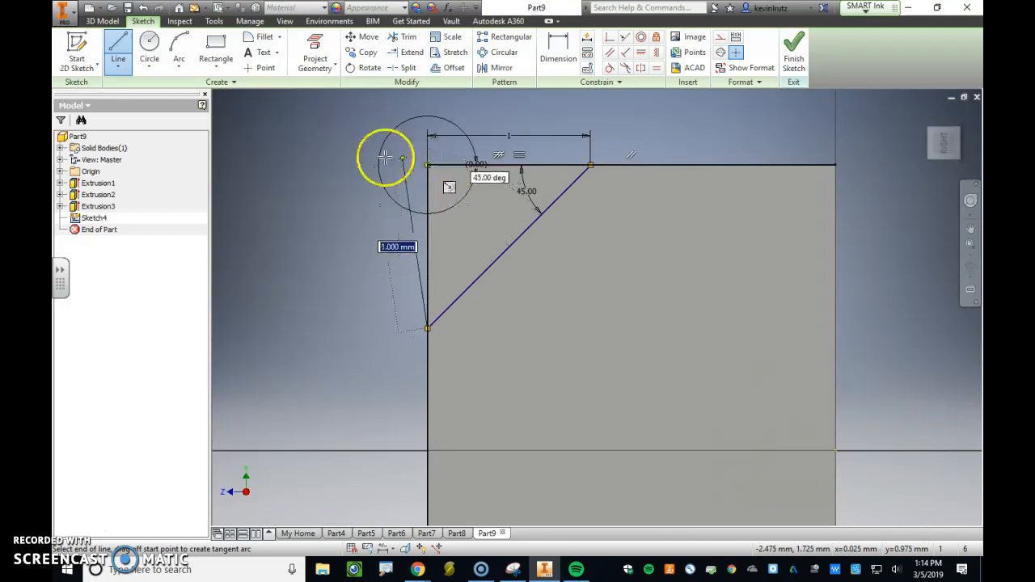
{"action": "left_click", "coordinate": [427, 165]}
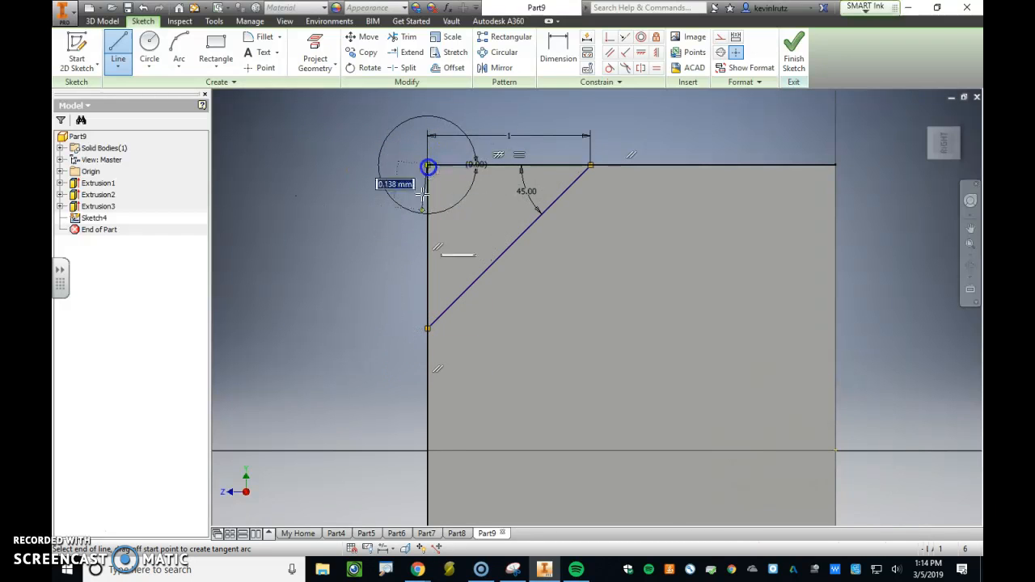
{"action": "left_click", "coordinate": [794, 50]}
Step: Cut the triangular corner off the vertical wall by extruding the profile with the To extent up to the wall's opposite face
{"action": "left_click", "coordinate": [118, 48]}
{"action": "left_click", "coordinate": [855, 240]}
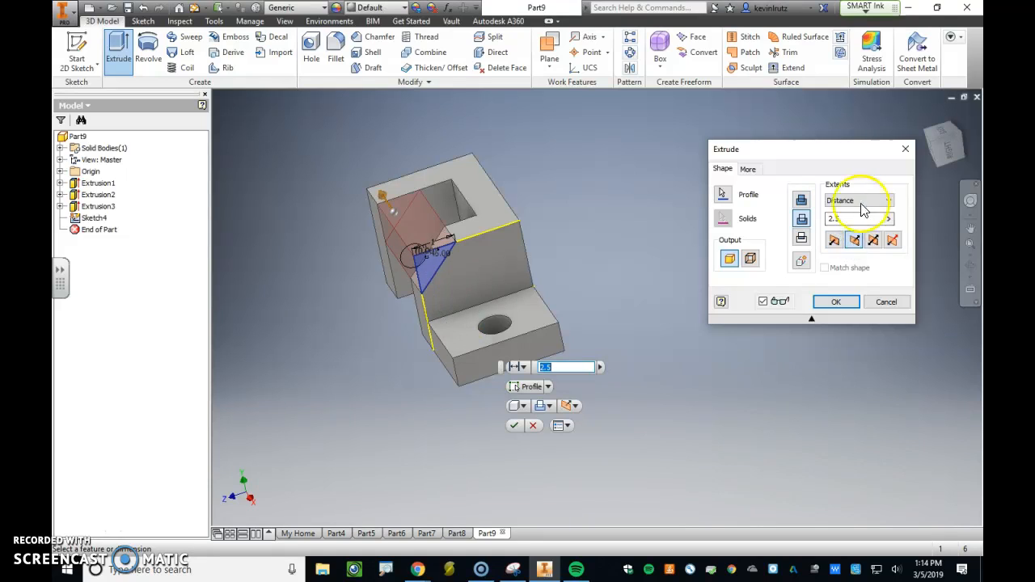
{"action": "left_click", "coordinate": [861, 202]}
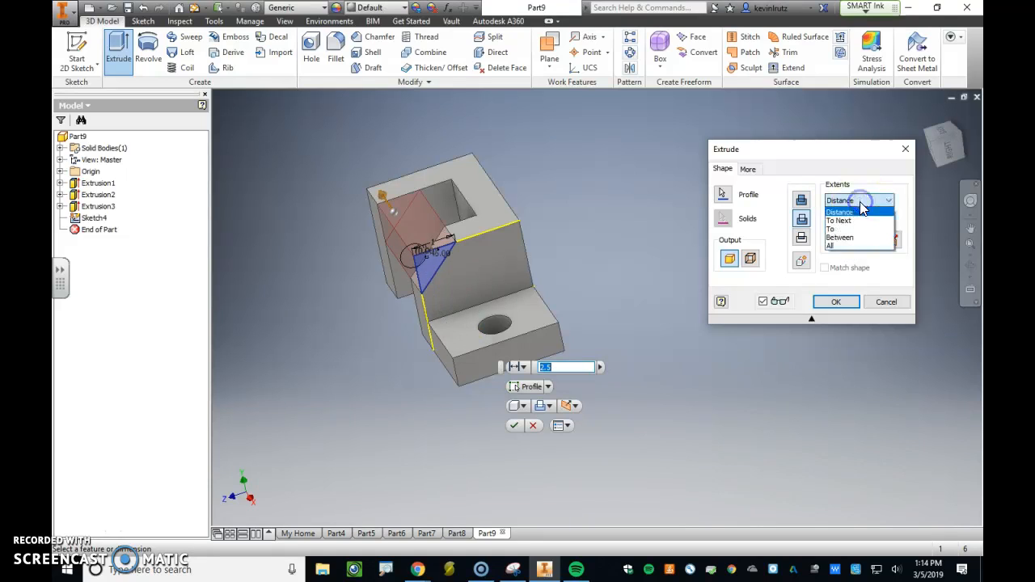
{"action": "left_click", "coordinate": [841, 229]}
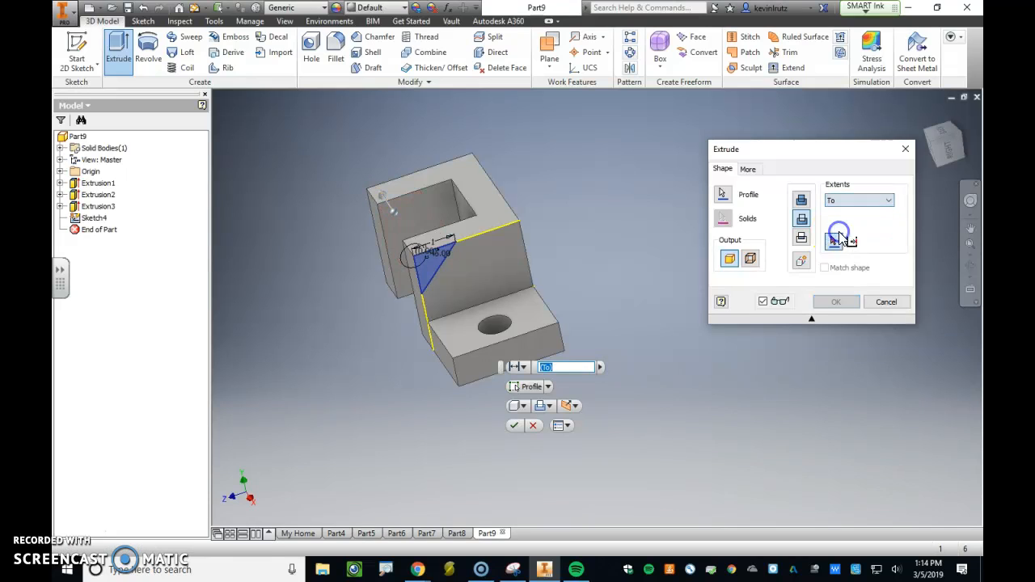
{"action": "middle_click_drag", "start_coordinate": [349, 427], "coordinate": [473, 450], "text": "shift"}
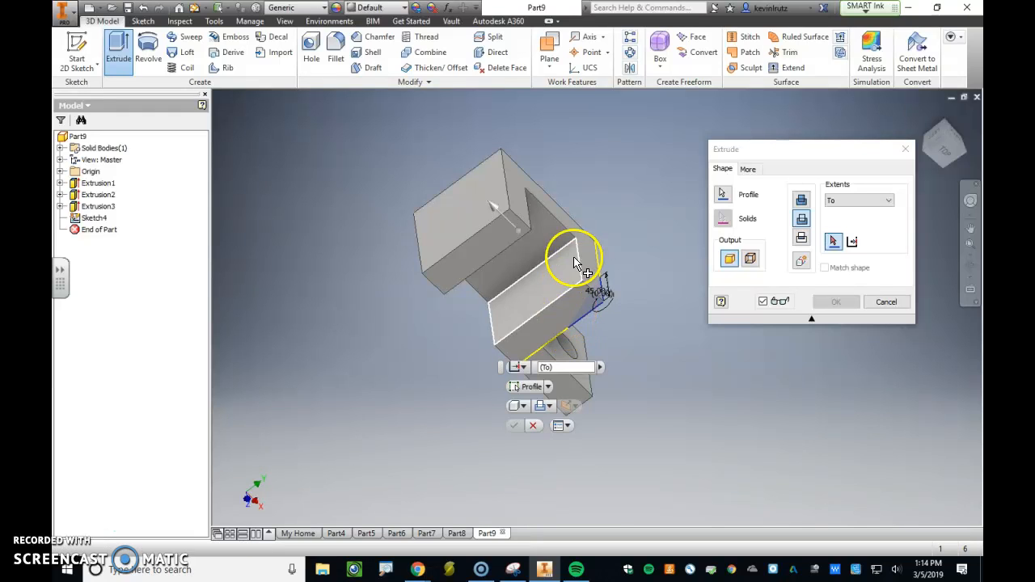
{"action": "left_click", "coordinate": [530, 360]}
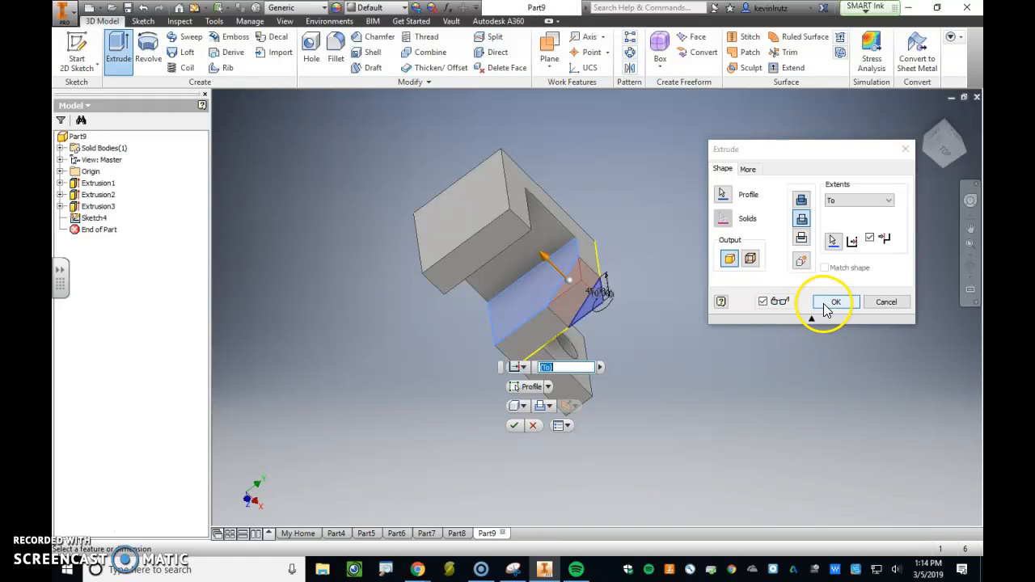
{"action": "left_click", "coordinate": [832, 302]}
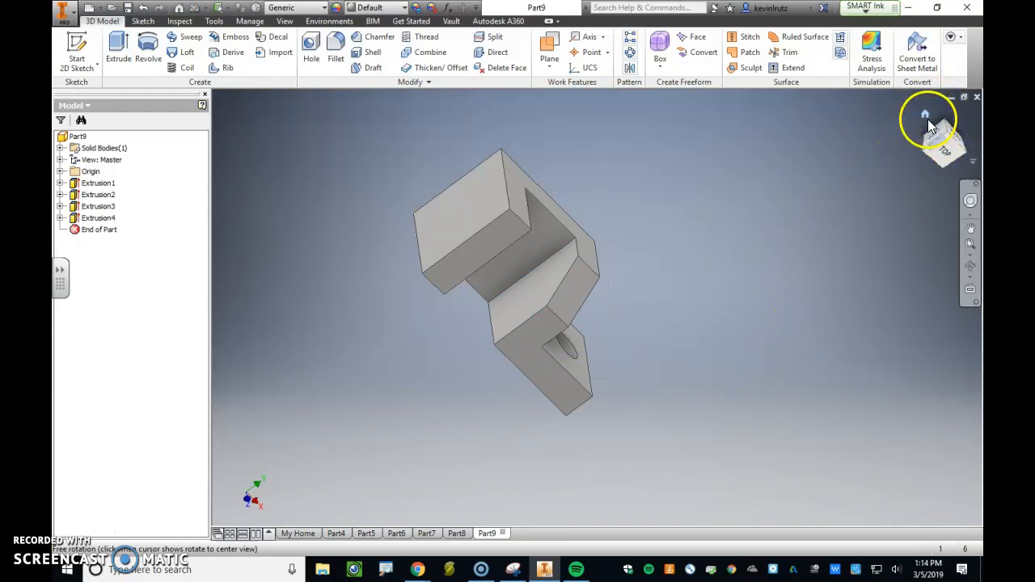
Step: Orient the bracket isometrically with the hole and angled corner facing forward, and set this view as home with Fixed Distance
{"action": "left_click", "coordinate": [926, 116]}
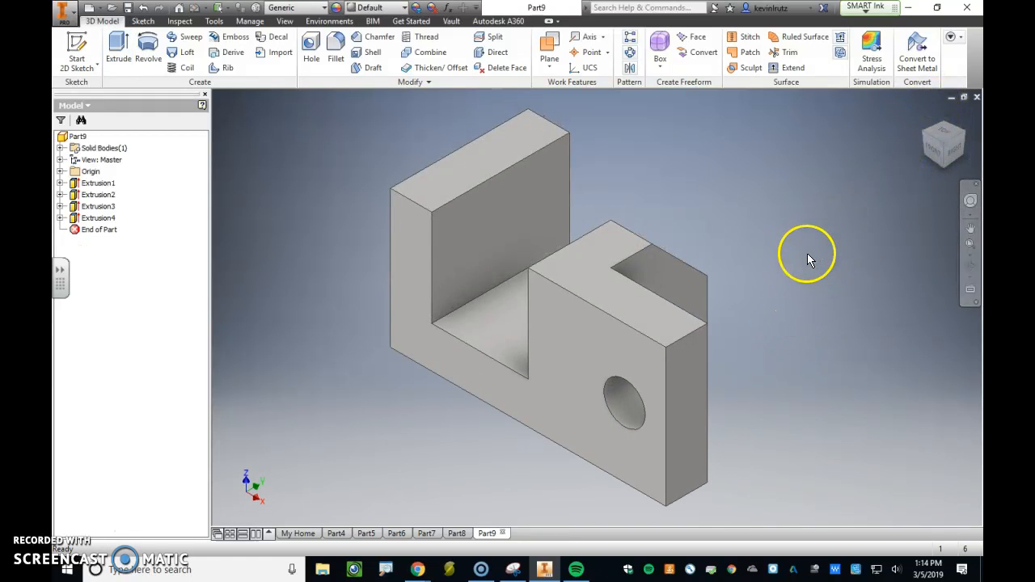
{"action": "left_click_drag", "start_coordinate": [940, 136], "coordinate": [934, 143]}
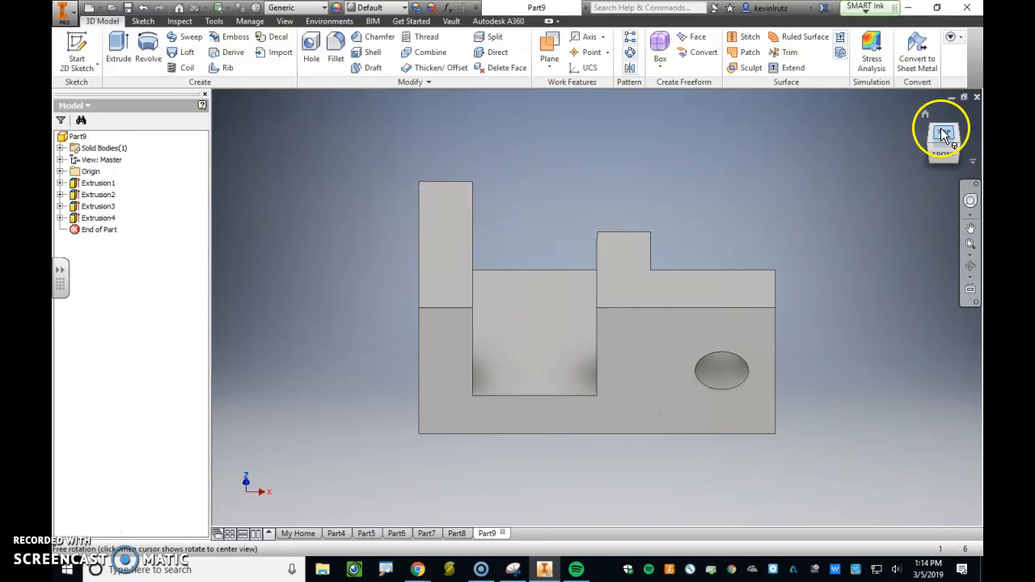
{"action": "left_click", "coordinate": [943, 125]}
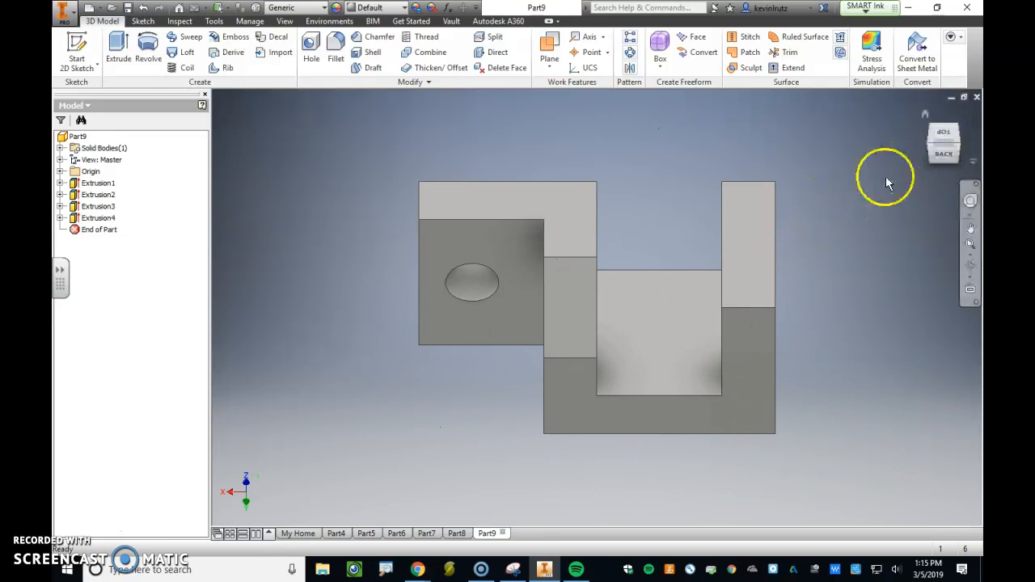
{"action": "left_click", "coordinate": [943, 133]}
{"action": "left_click", "coordinate": [966, 114]}
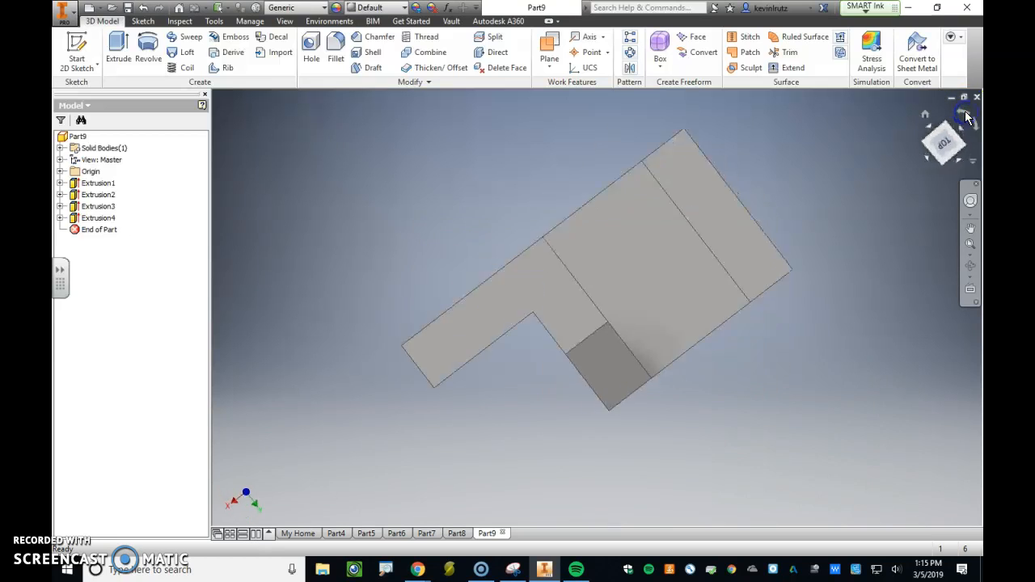
{"action": "left_click", "coordinate": [965, 111]}
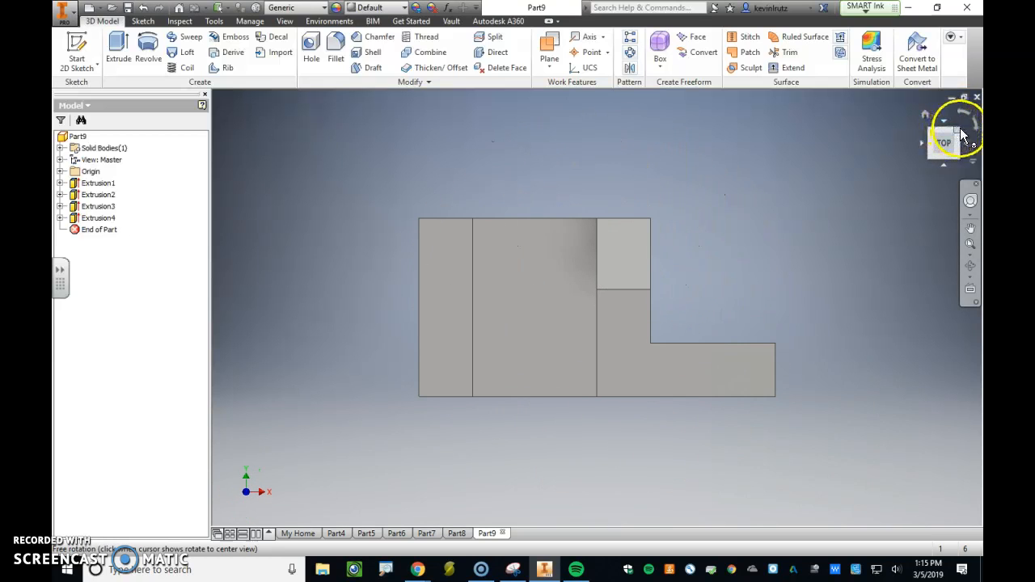
{"action": "left_click", "coordinate": [959, 131]}
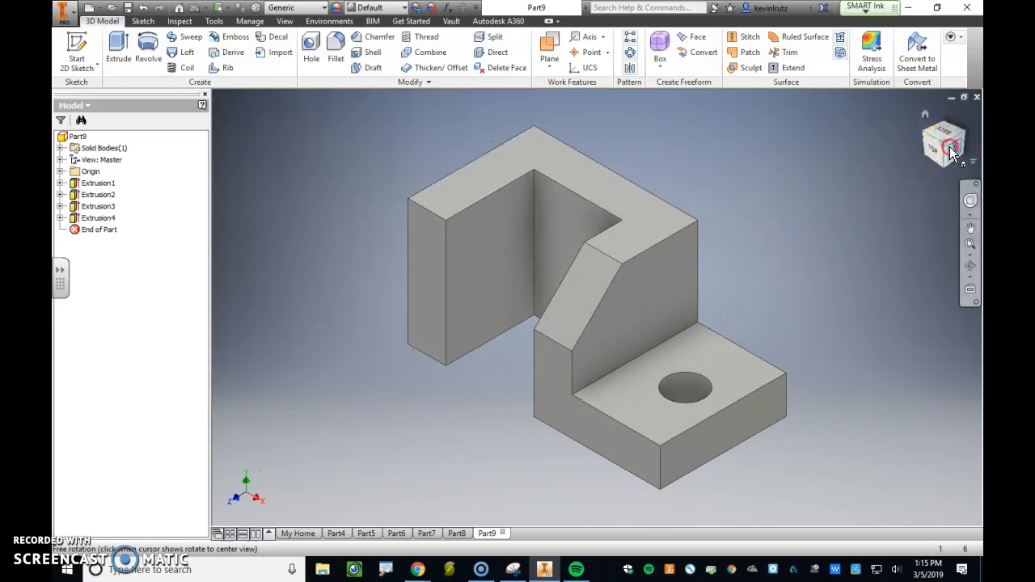
{"action": "right_click", "coordinate": [951, 154]}
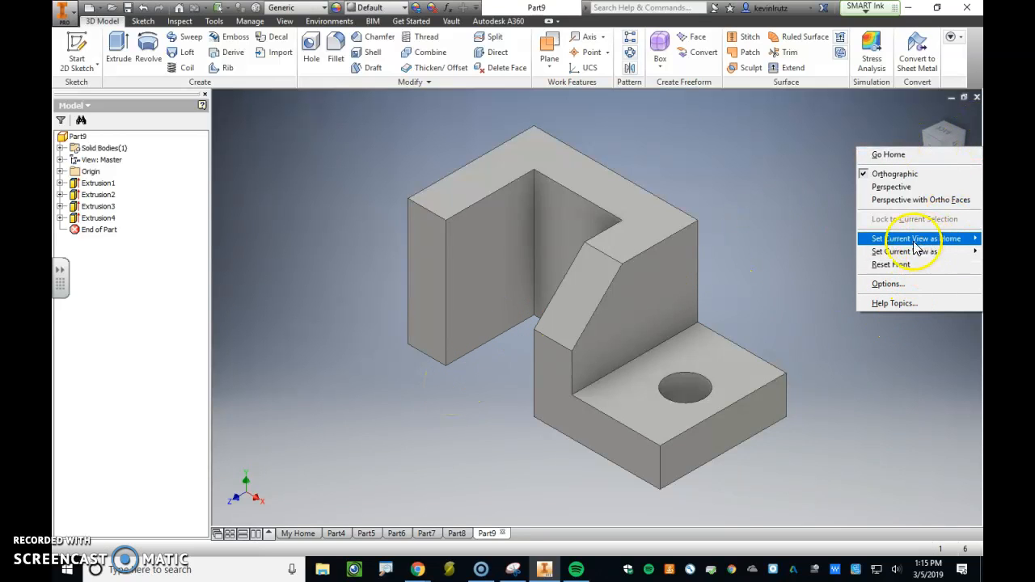
{"action": "mouse_move", "coordinate": [914, 243]}
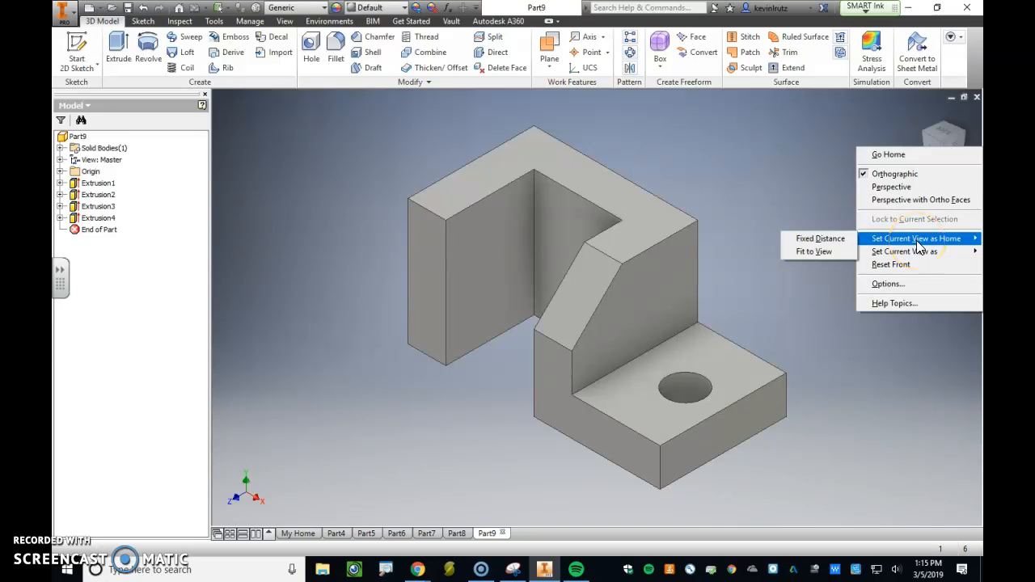
{"action": "left_click", "coordinate": [932, 241]}
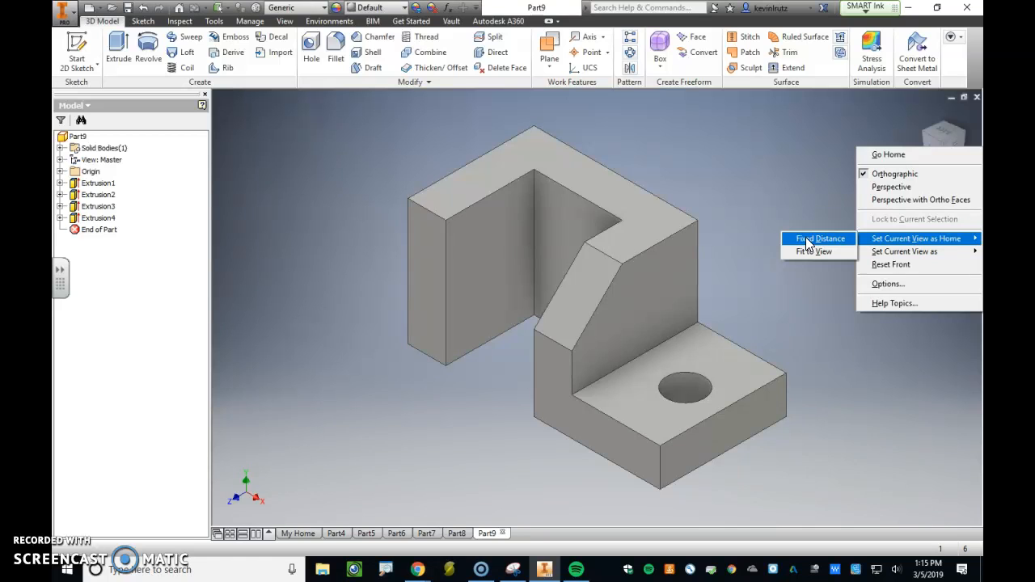
{"action": "left_click", "coordinate": [807, 243]}
Step: Test the new home view by returning to it from a zoomed view and from the Top view
{"action": "scroll", "coordinate": [769, 311], "scroll_direction": "down", "scroll_amount": 4}
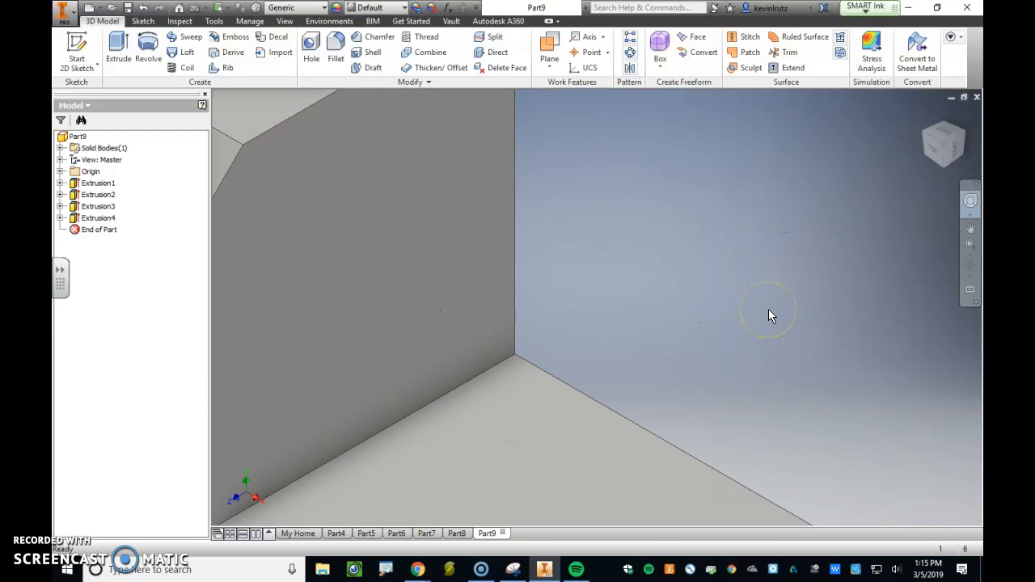
{"action": "scroll", "coordinate": [769, 310], "scroll_direction": "up", "scroll_amount": 5}
{"action": "left_click", "coordinate": [925, 114]}
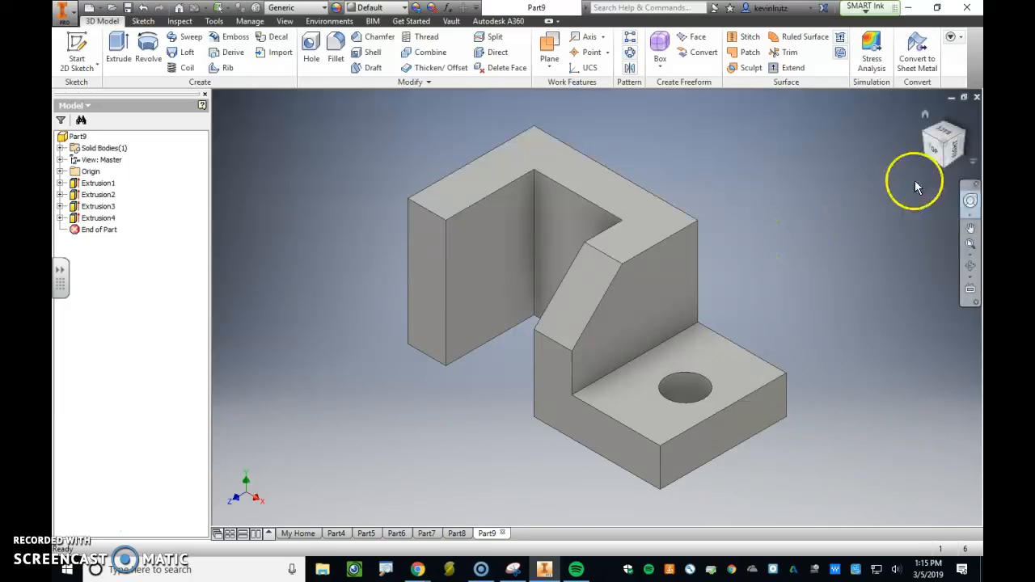
{"action": "left_click", "coordinate": [933, 155]}
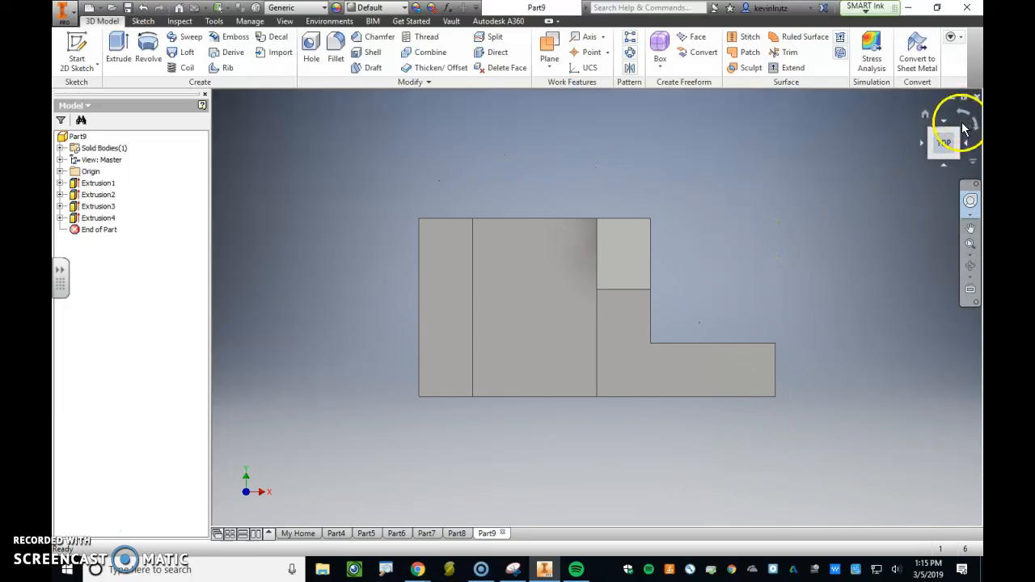
{"action": "left_click", "coordinate": [926, 117]}
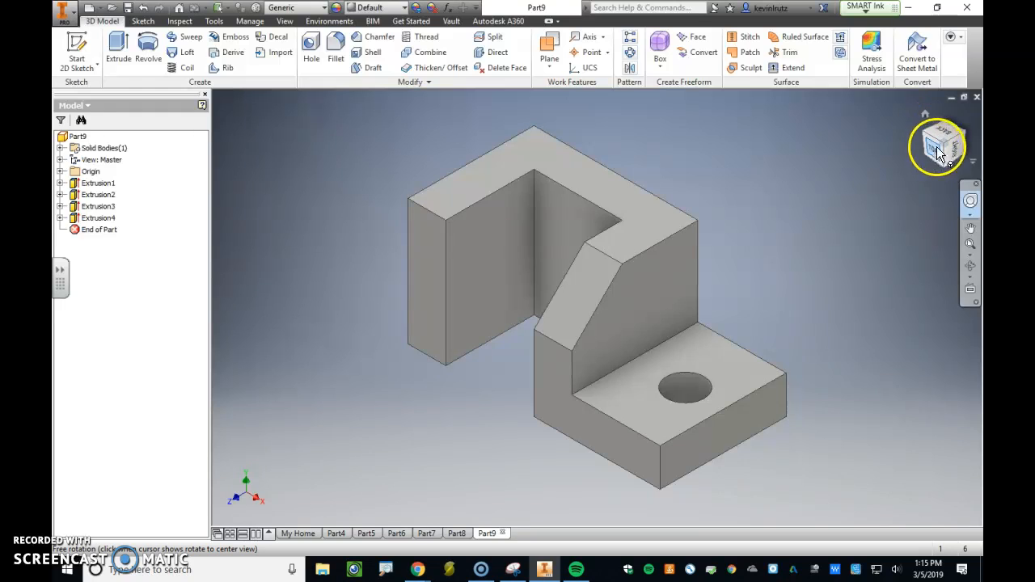
{"action": "right_click", "coordinate": [934, 144]}
{"action": "mouse_move", "coordinate": [905, 254]}
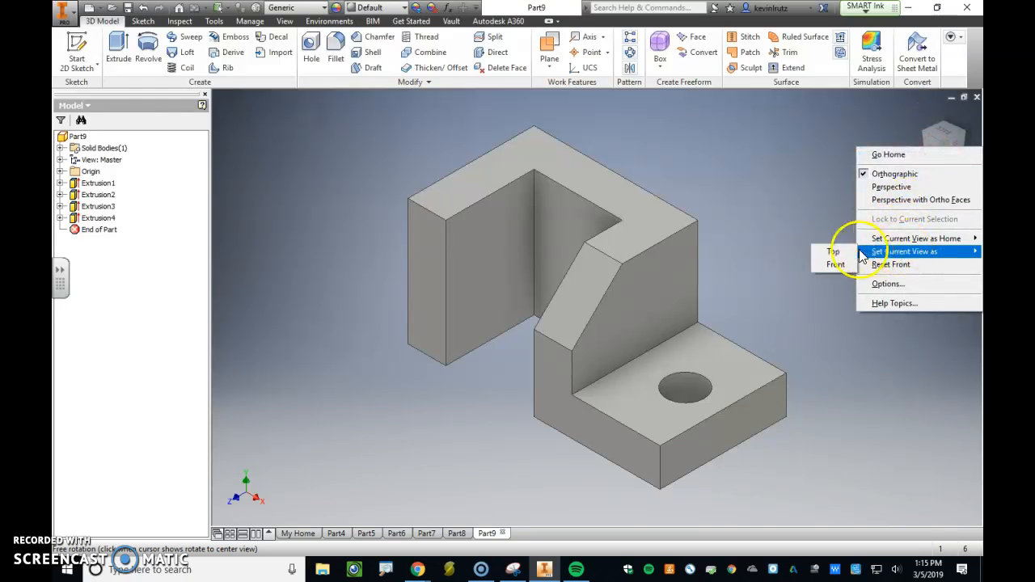
{"action": "left_click", "coordinate": [873, 120]}
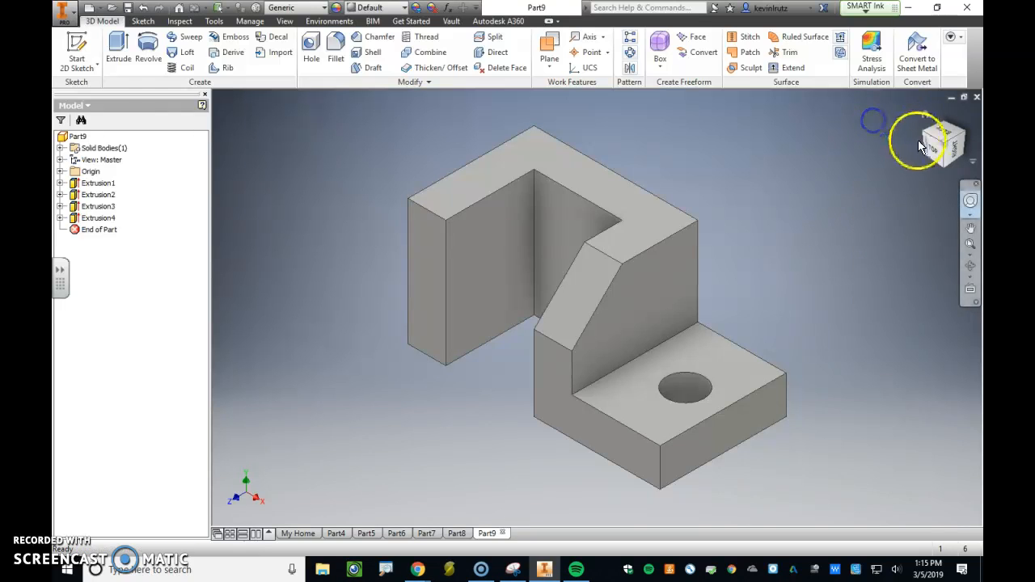
Step: Switch to the Top view showing the bracket's L-shaped side and set it as the Front view
{"action": "left_click", "coordinate": [929, 144]}
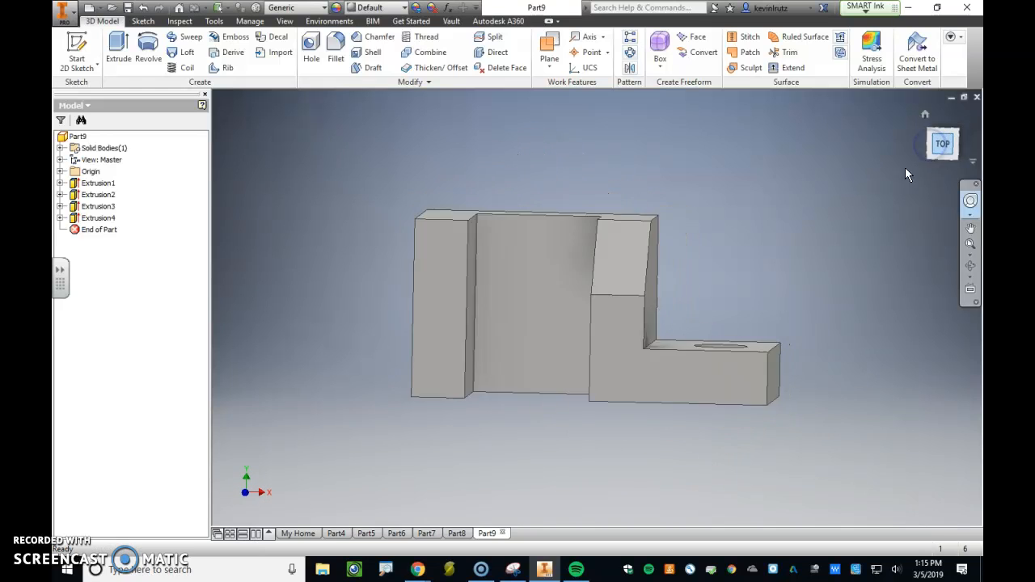
{"action": "right_click", "coordinate": [963, 152]}
{"action": "mouse_move", "coordinate": [906, 255]}
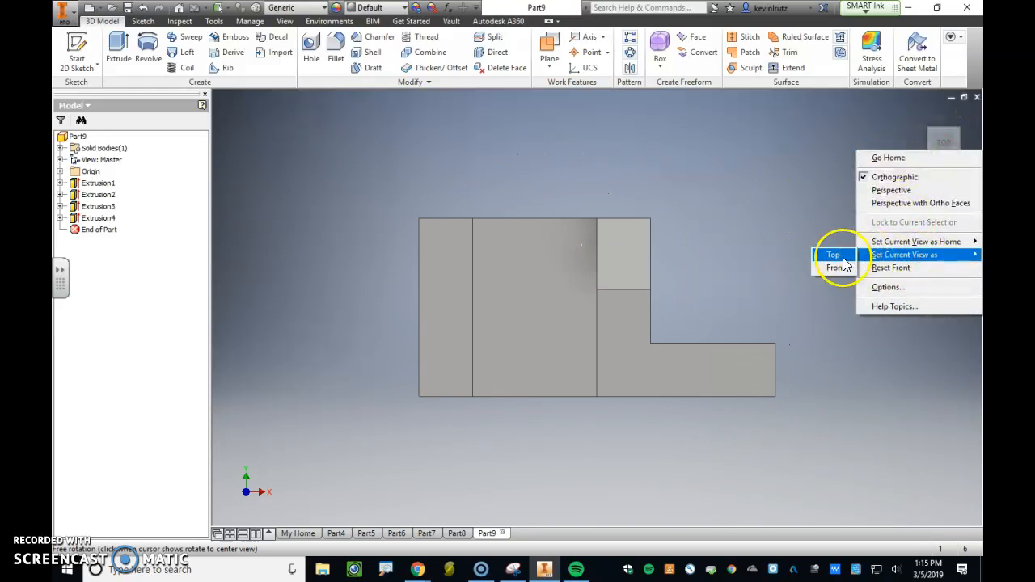
{"action": "left_click", "coordinate": [842, 266]}
Step: Examine the bracket in the redefined Top, corner and Right views to check their orientation
{"action": "left_click", "coordinate": [947, 128]}
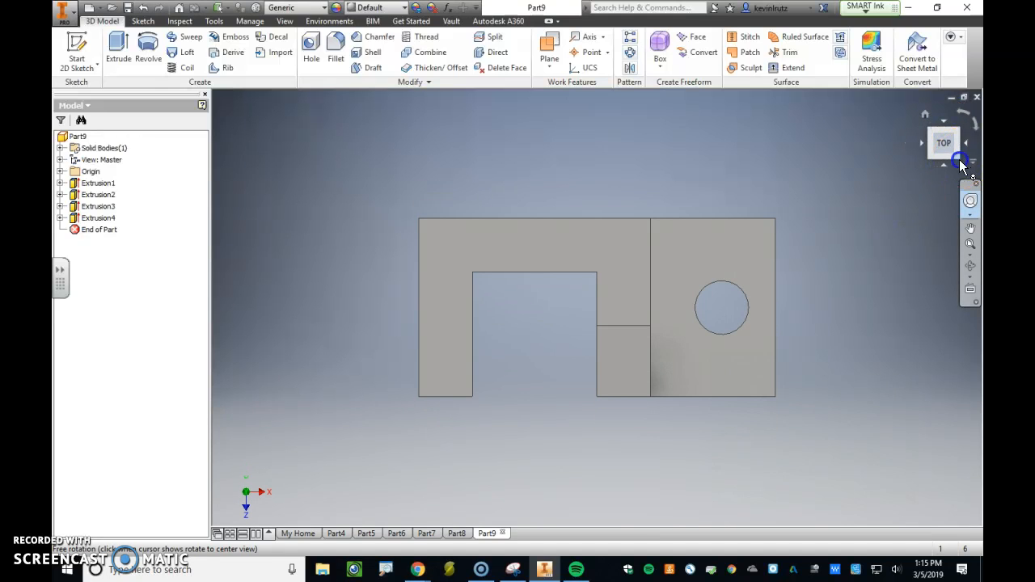
{"action": "left_click", "coordinate": [961, 162]}
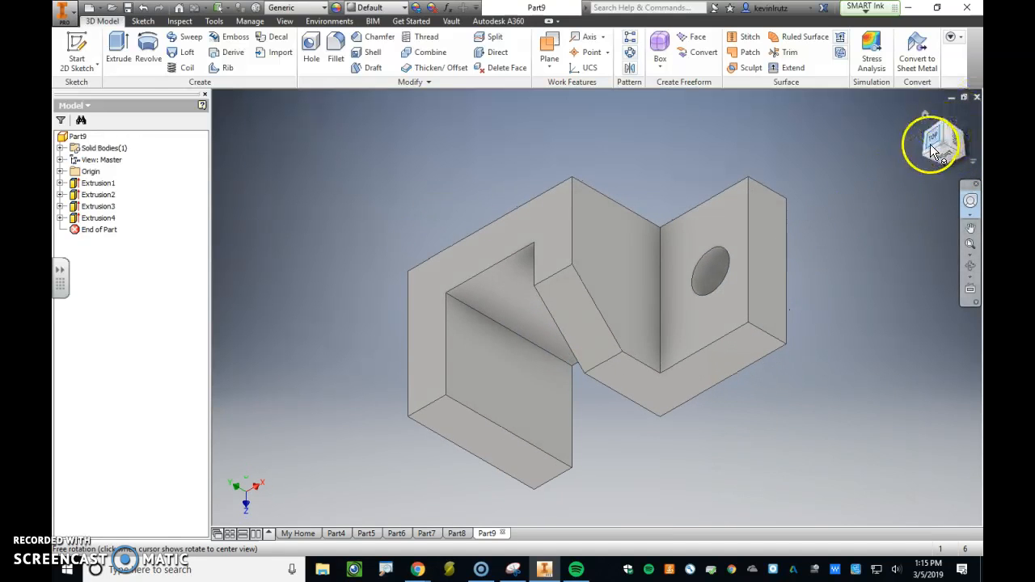
{"action": "left_click", "coordinate": [932, 145]}
{"action": "left_click", "coordinate": [975, 125]}
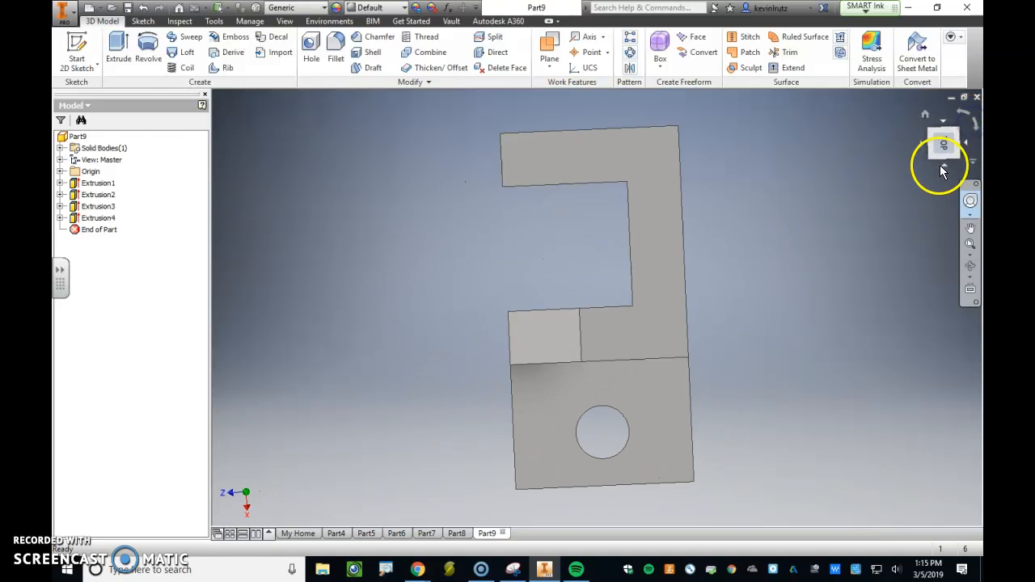
{"action": "left_click", "coordinate": [943, 168]}
{"action": "left_click", "coordinate": [932, 135]}
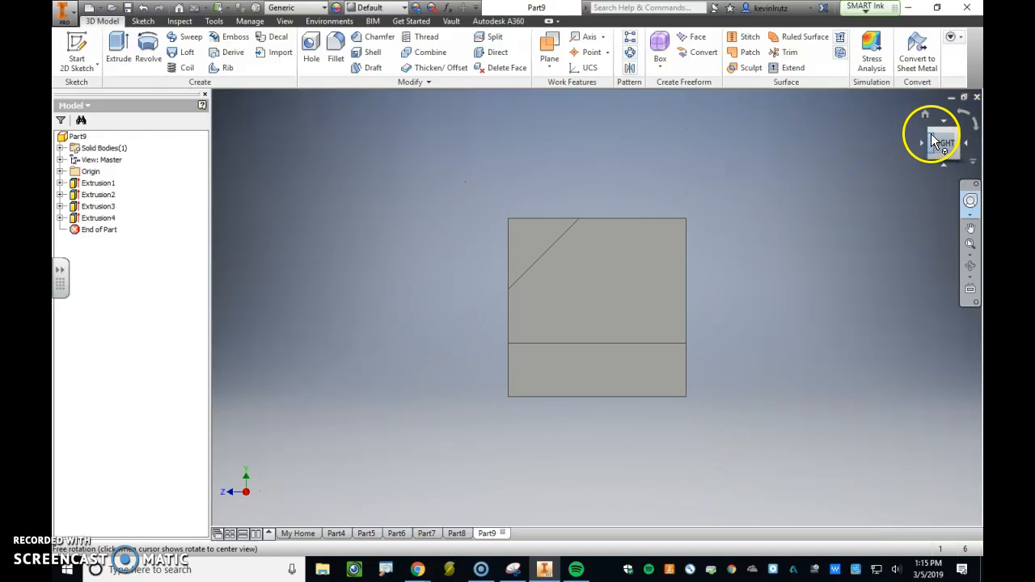